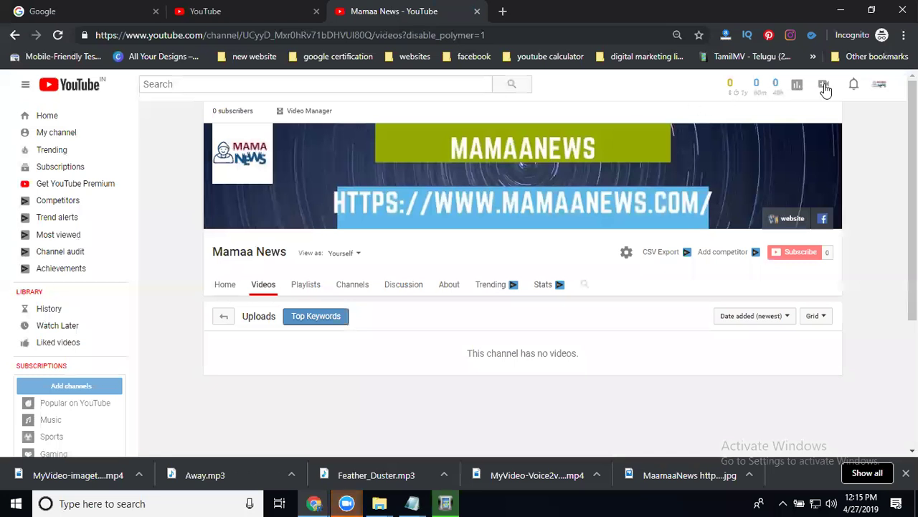
- Open YouTube's Upload video page in a background tab from the Create menu
left_click(824, 85)
middle_click(787, 118)
mouse_move(379, 503)
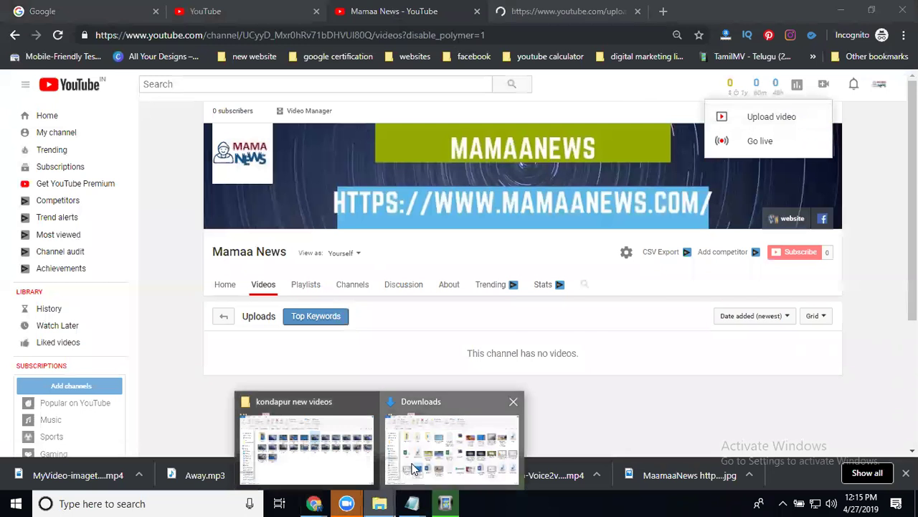
left_click(410, 467)
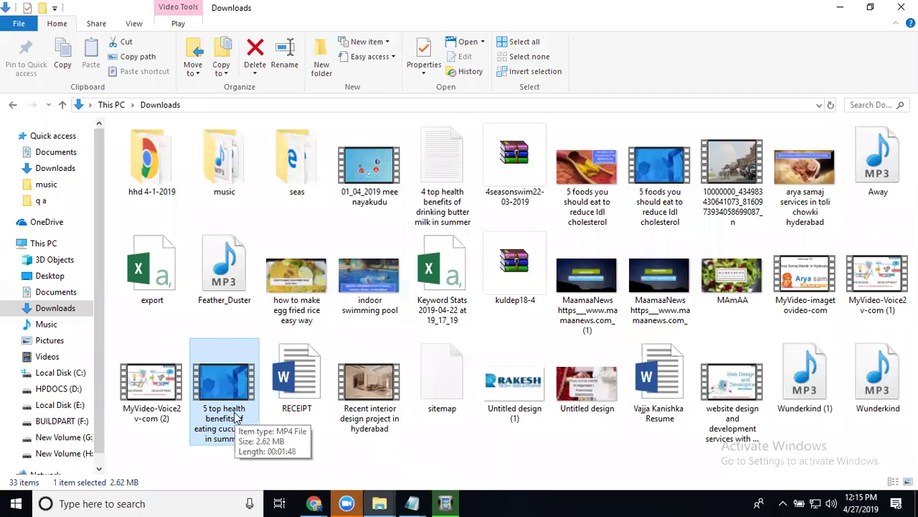
left_click(840, 7)
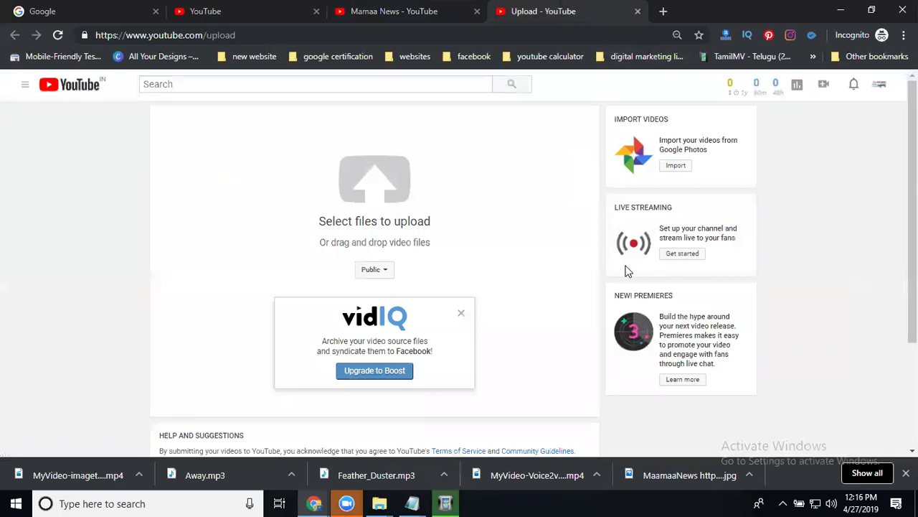
- Change the pending upload's visibility from Public to Unlisted
scroll(574, 286, "down", 1)
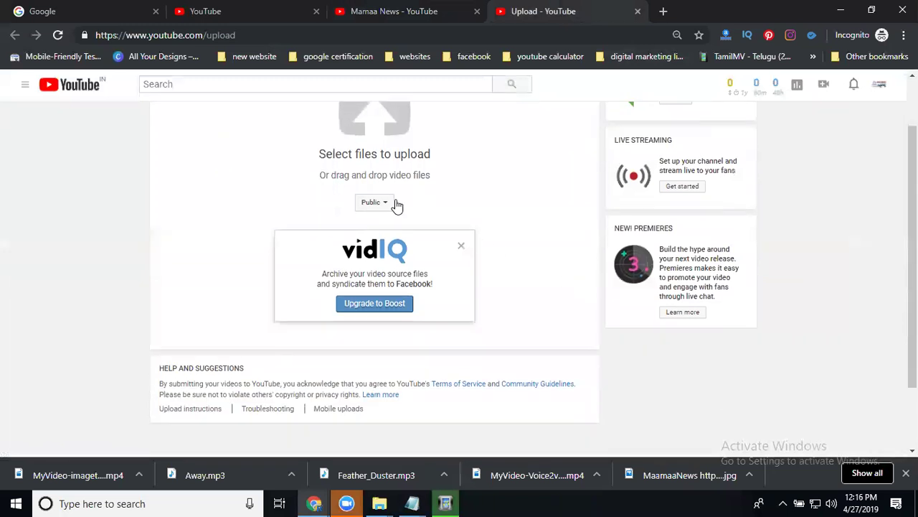
left_click(390, 207)
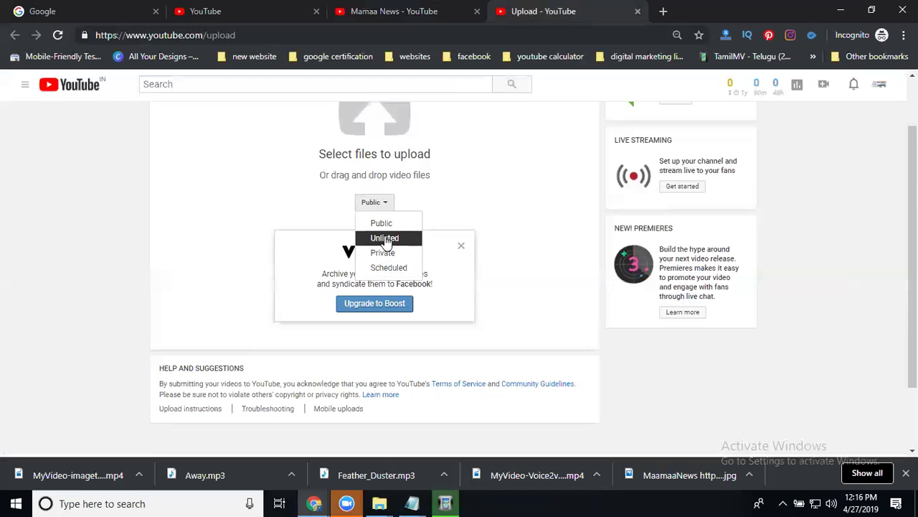
left_click(386, 240)
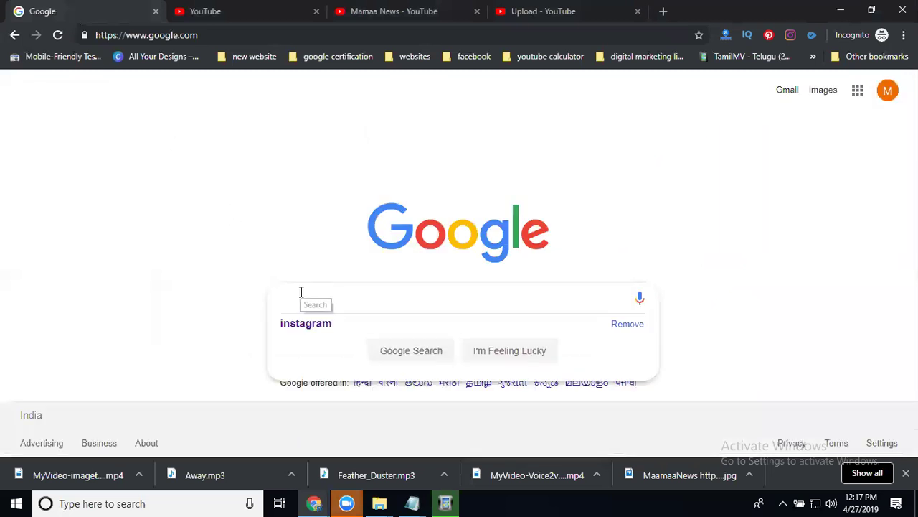
- Search for the vidIQ Chrome extension, open its Web Store page in a new tab, then enter vidiq in another tab
type("vidiq")
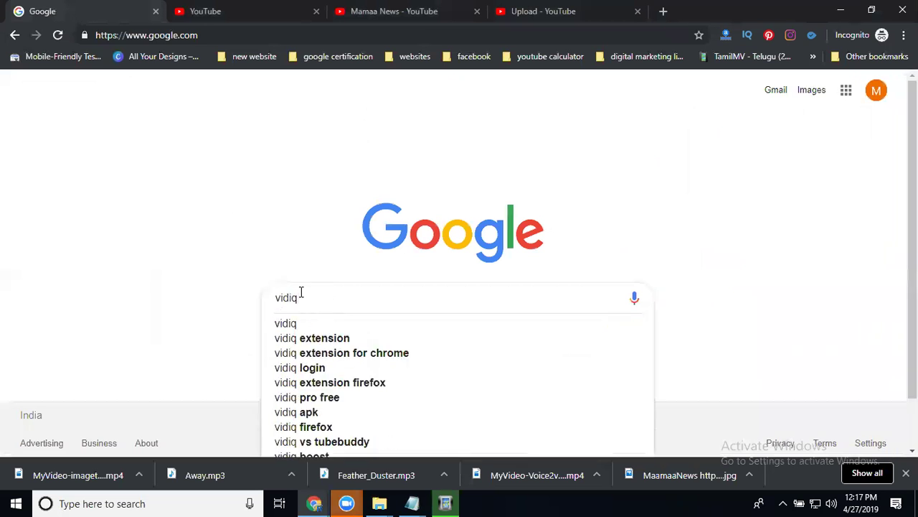
left_click(311, 353)
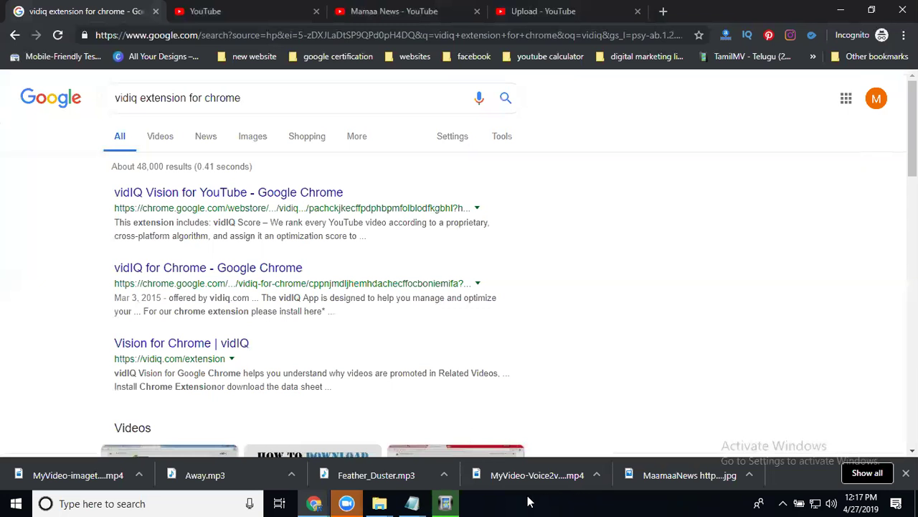
right_click(185, 191)
left_click(229, 199)
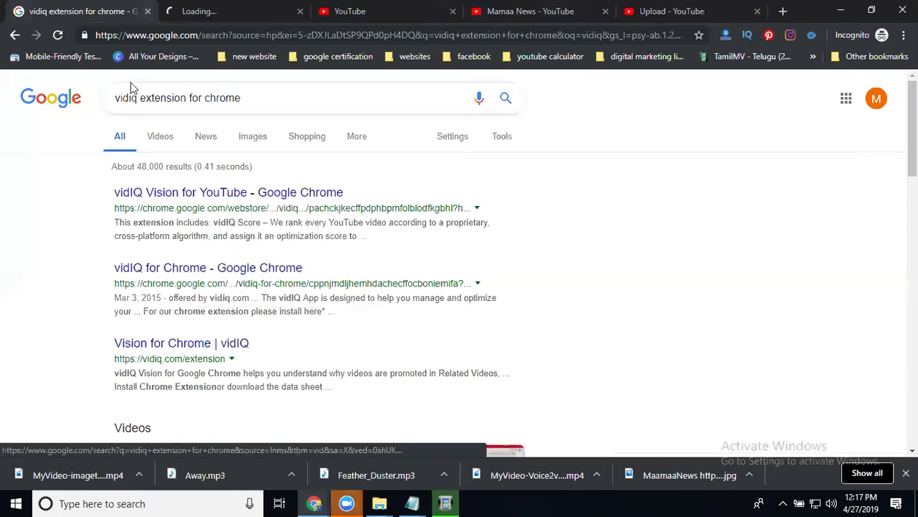
left_click(43, 96)
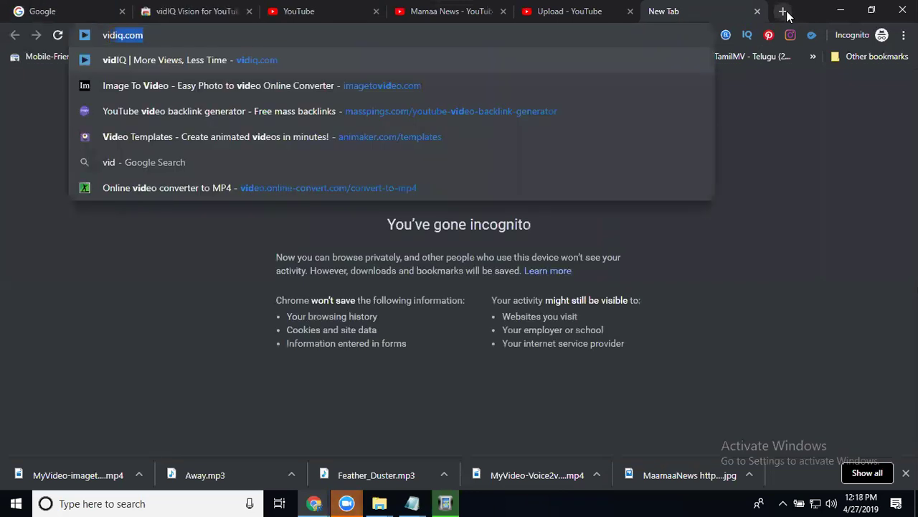
type("iq")
- Load vidiq.com and go to its SIGN IN page
key("Return")
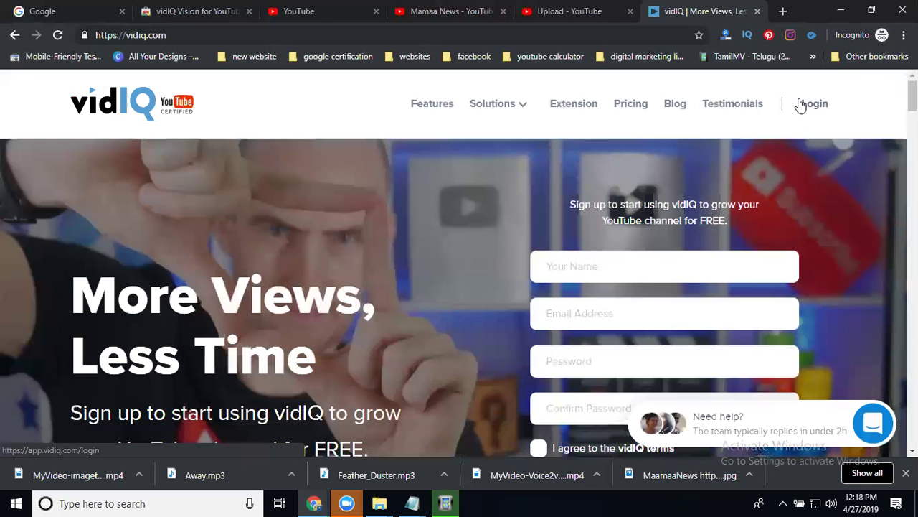
scroll(713, 242, "down", 4)
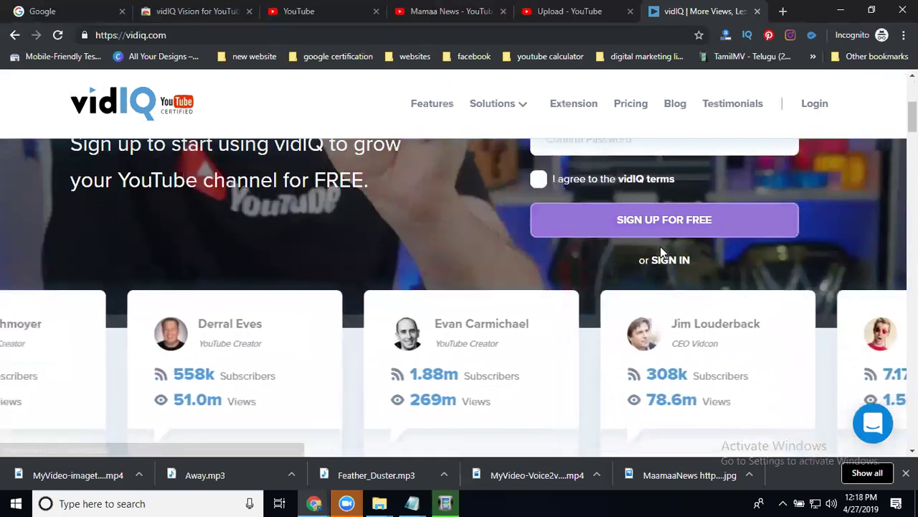
left_click(660, 260)
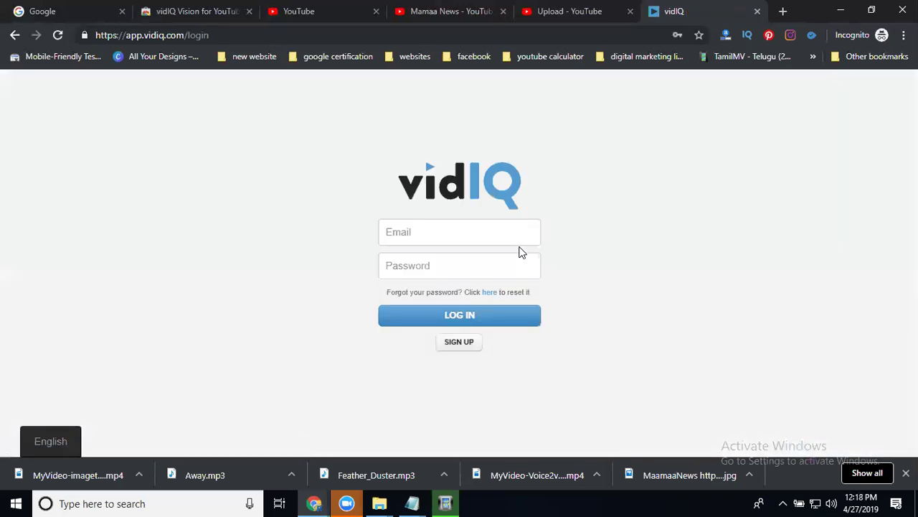
- Close the vidIQ sign-in tab, dismiss the extension panel, and close the vidIQ Vision store tab
left_click(757, 11)
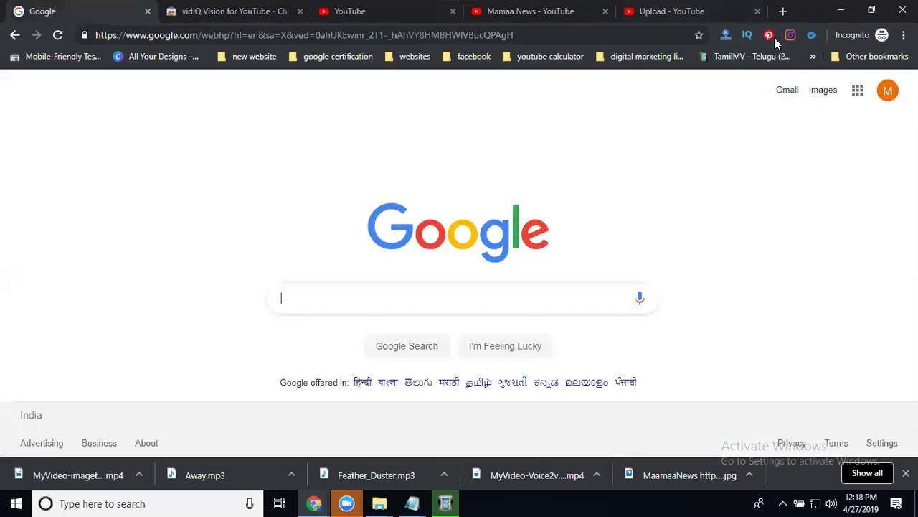
left_click(746, 36)
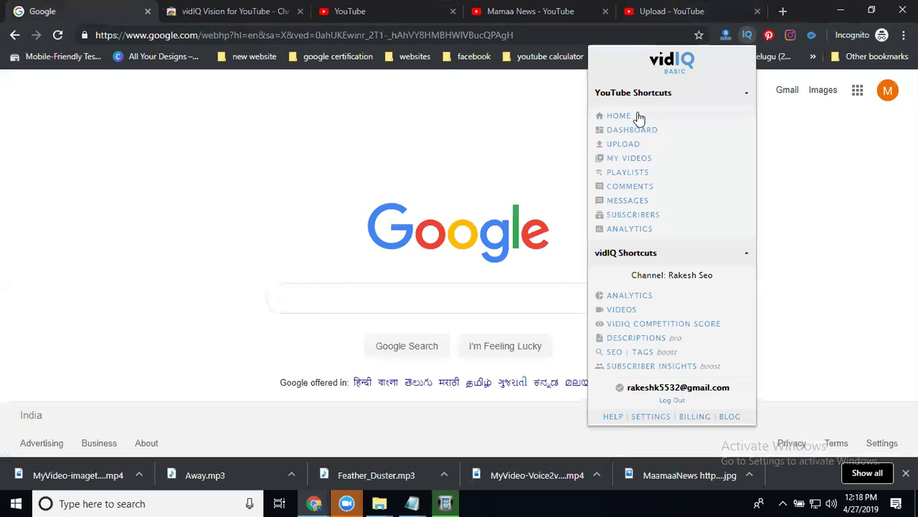
left_click(224, 210)
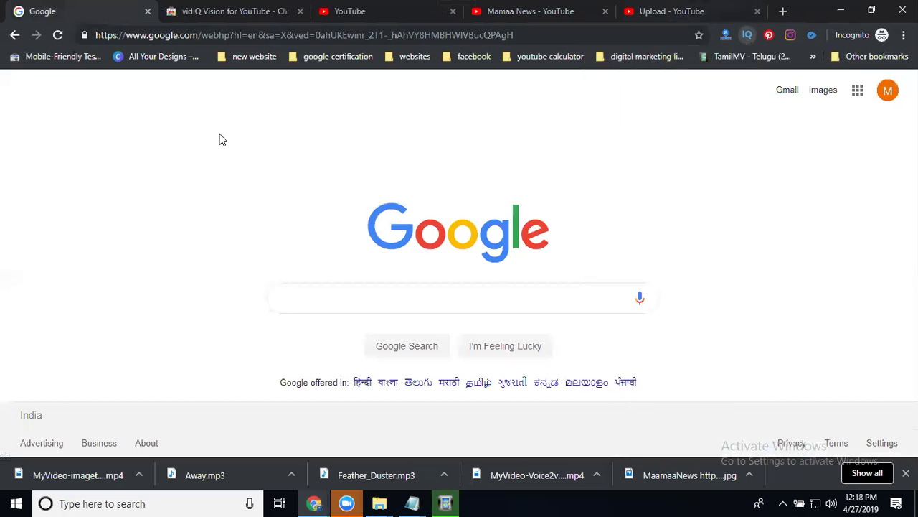
left_click(201, 14)
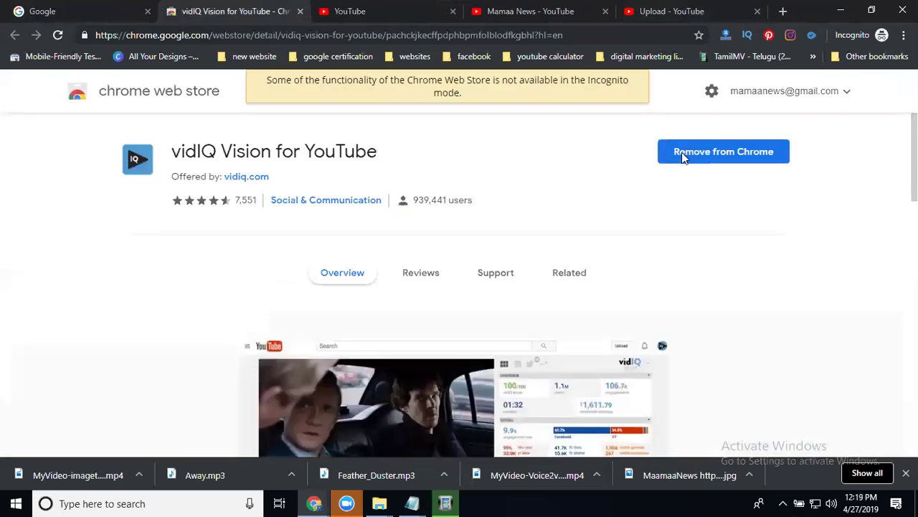
left_click(298, 13)
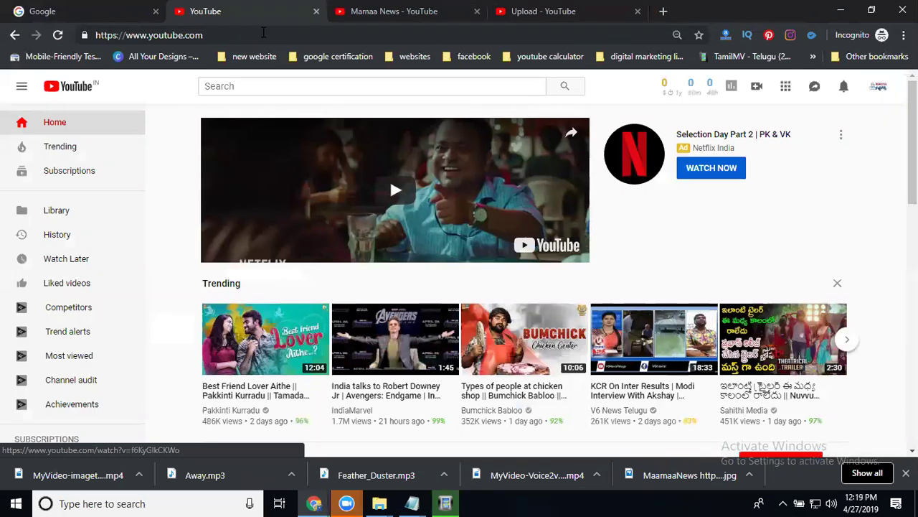
- Upload '5 top health benefits of eating cucumber in summer' from the Downloads folder
left_click(356, 14)
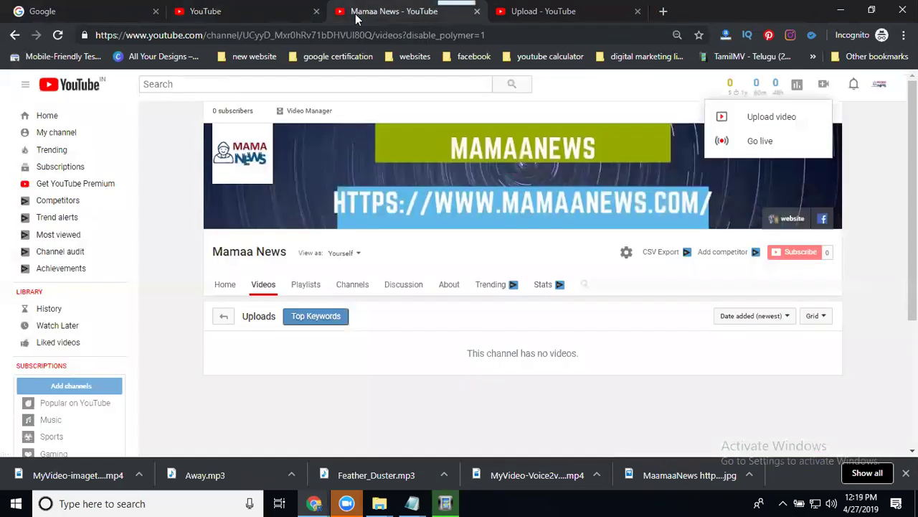
left_click(511, 15)
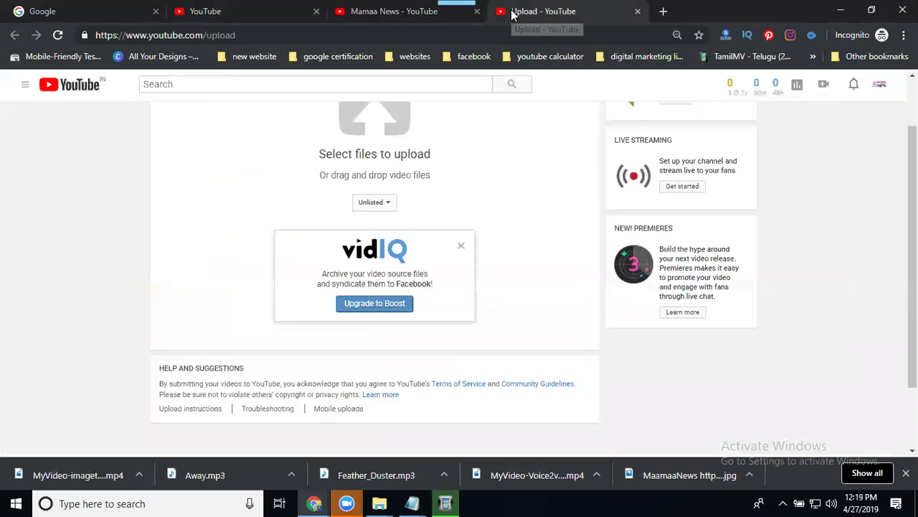
left_click(375, 126)
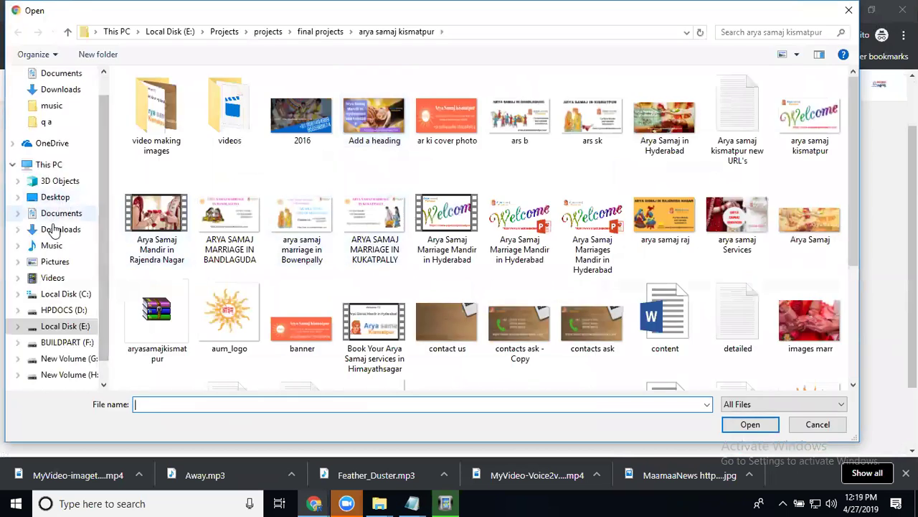
left_click(54, 230)
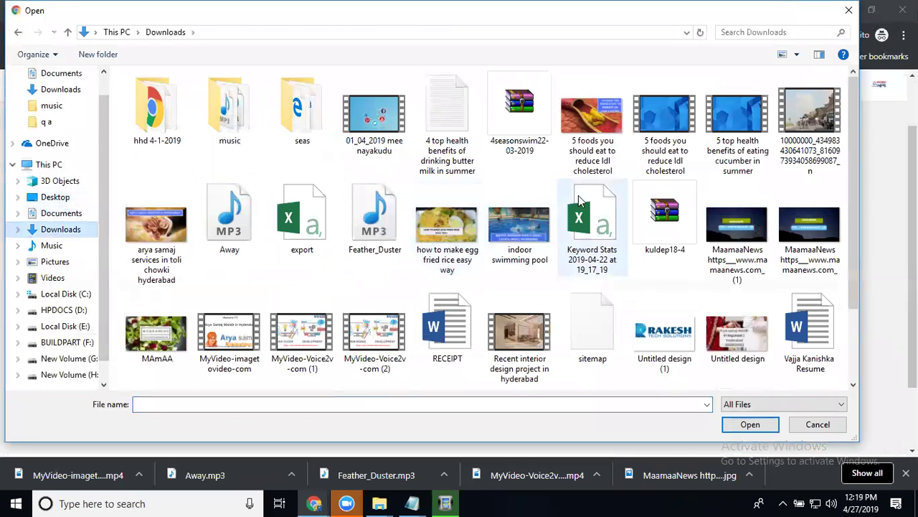
left_click(727, 148)
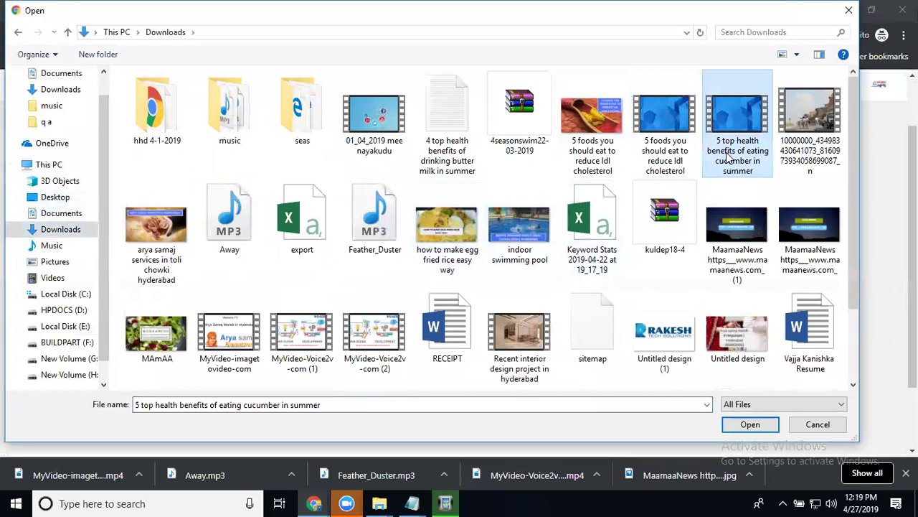
double_click(726, 153)
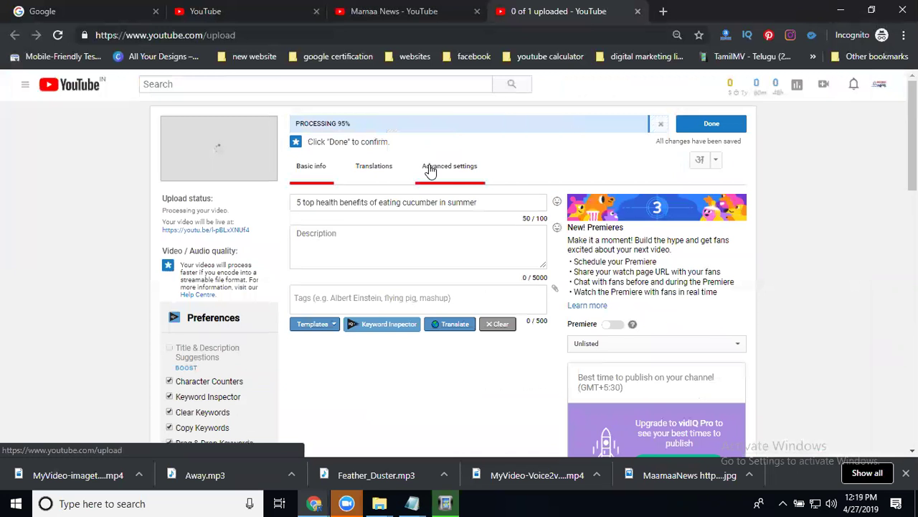
- Copy the entire Notepad write-up and return to the upload form's description box
left_click(394, 238)
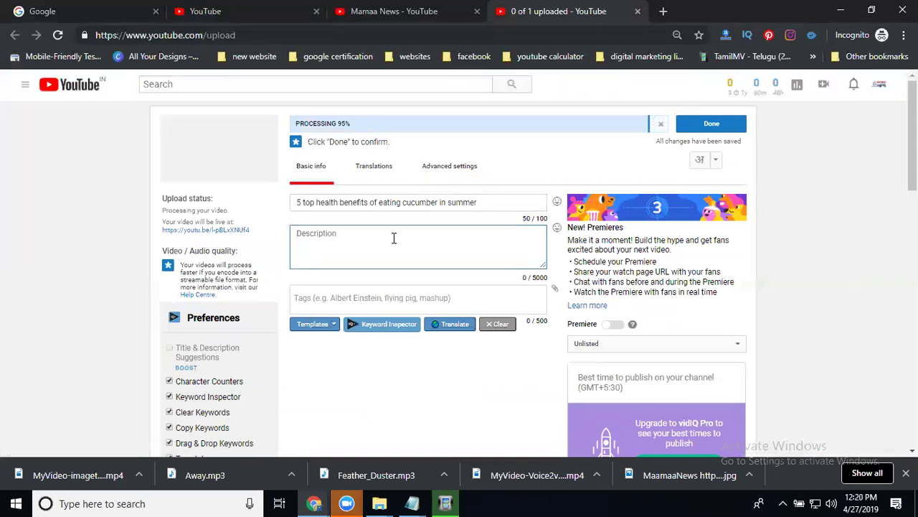
mouse_move(411, 503)
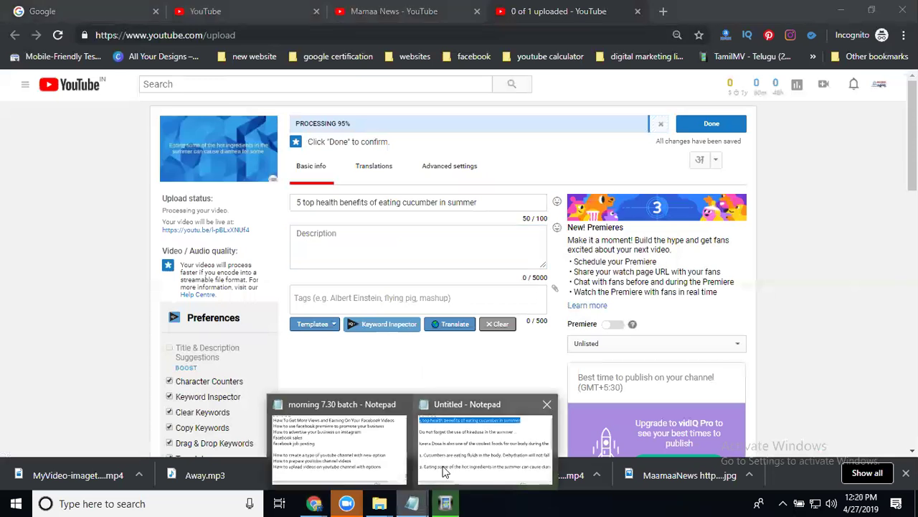
left_click(445, 468)
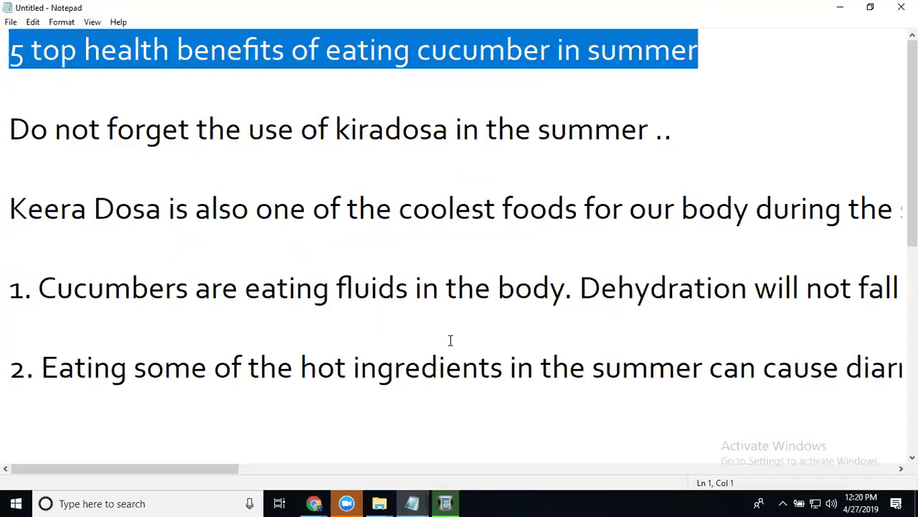
left_click(332, 159)
key("ctrl+a")
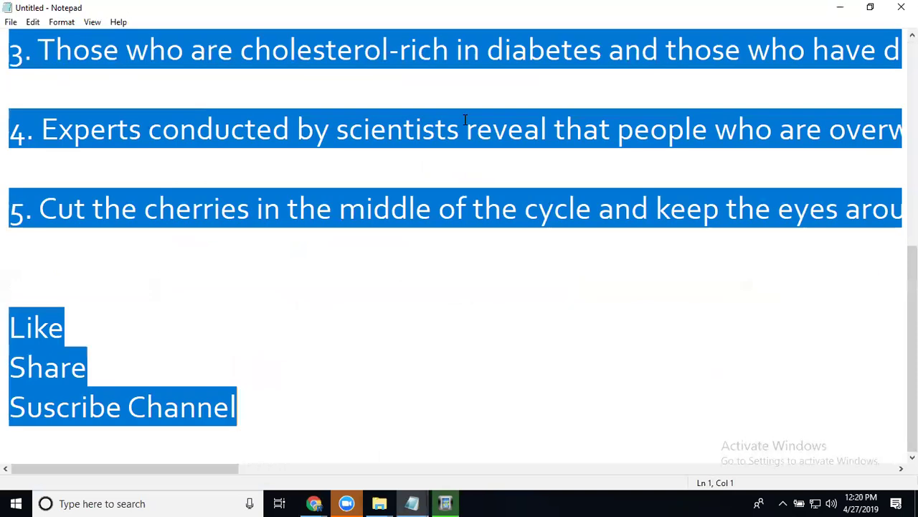
left_click(830, 21)
left_click(370, 251)
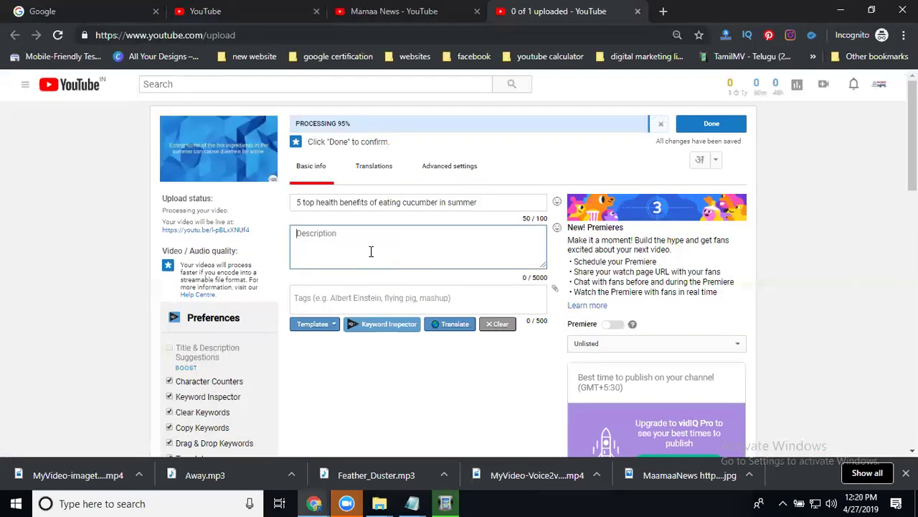
key("ctrl+v")
key("Return")
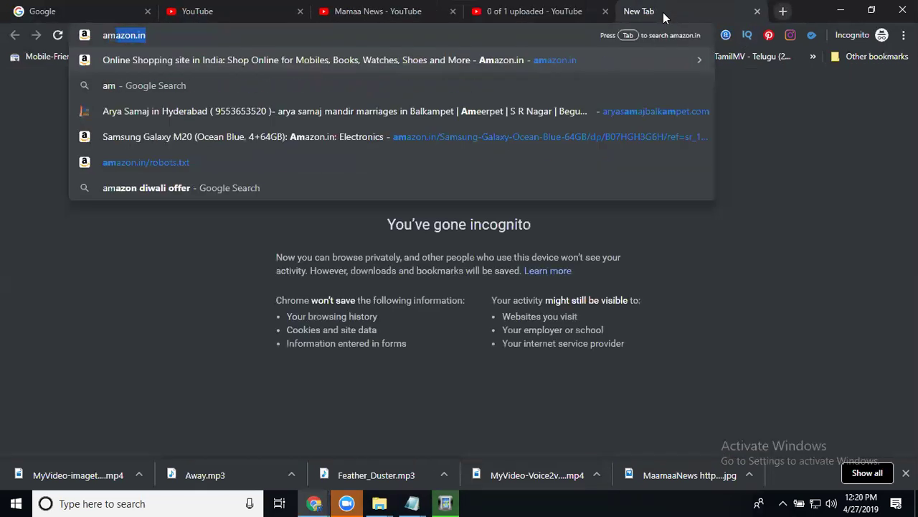
key("BackSpace")
key("BackSpace")
key("BackSpace")
type("ma")
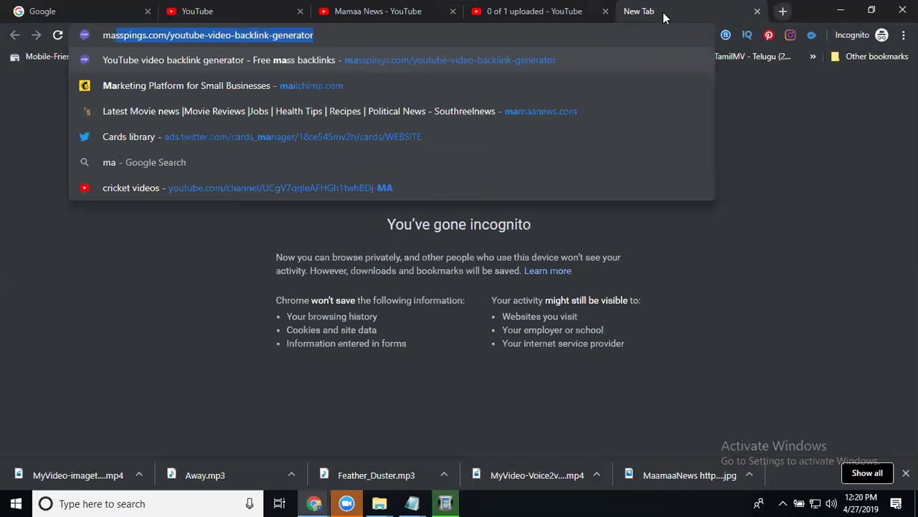
type("ma")
key("Return")
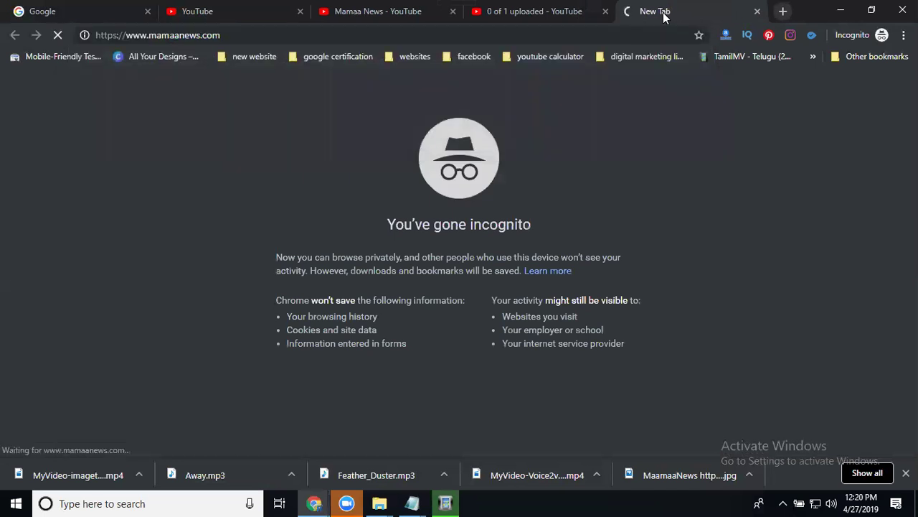
left_click(309, 30)
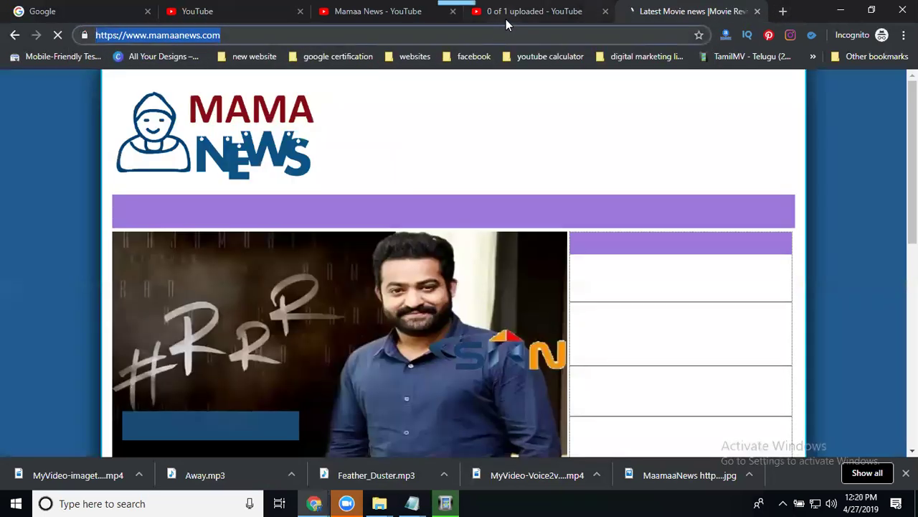
left_click(506, 19)
left_click(324, 260)
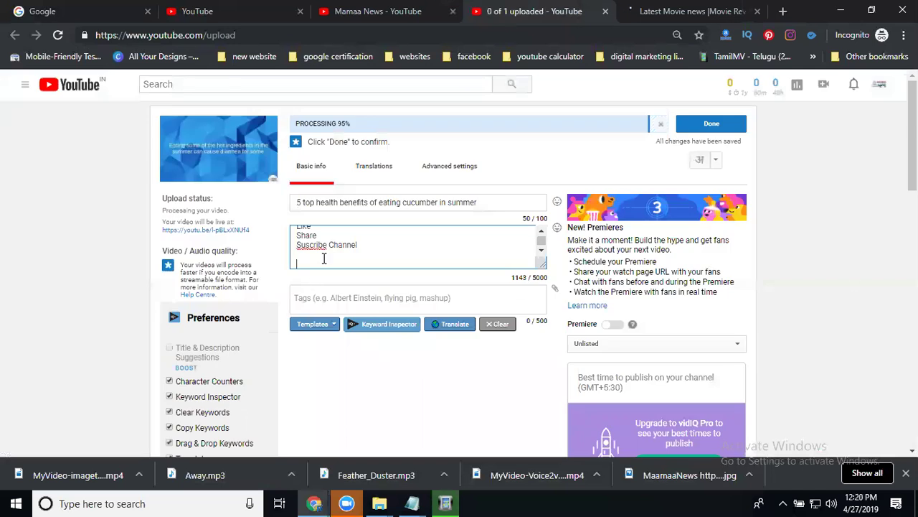
type("https://www.mamaanews.com/")
- Add the full video title and 'health benefits of eating cucumber' as tags
triple_click(369, 202)
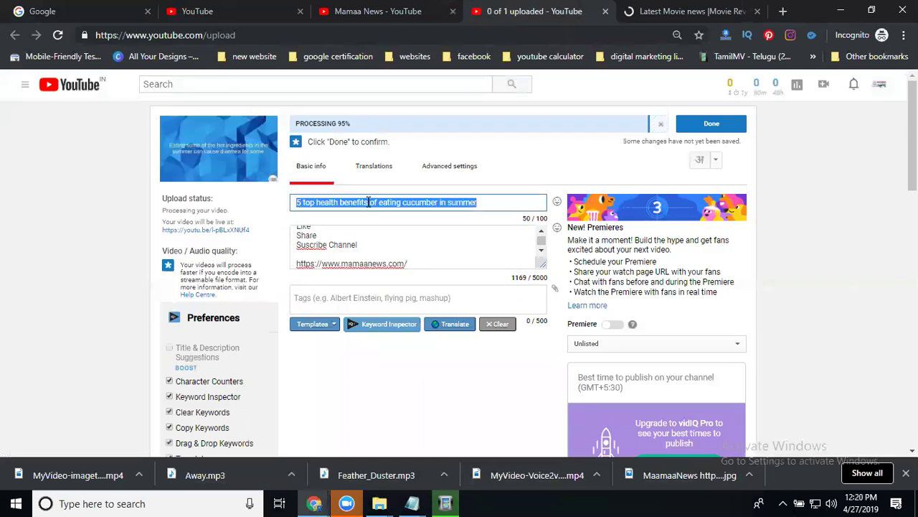
left_click(372, 300)
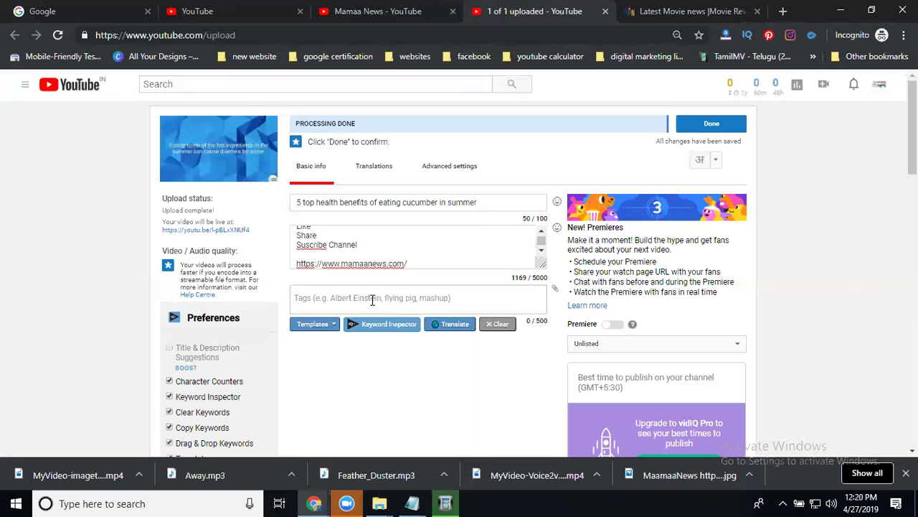
key("ctrl+v")
key("Return")
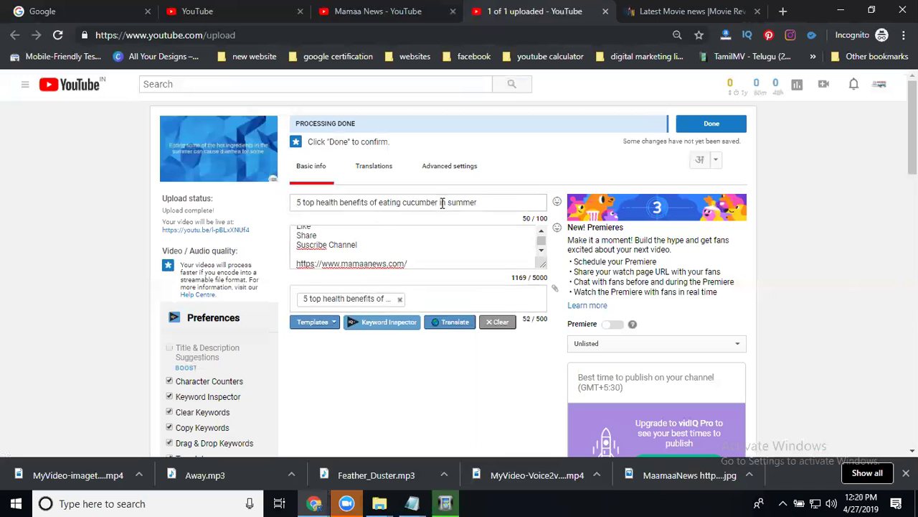
left_click_drag(438, 202, 317, 203)
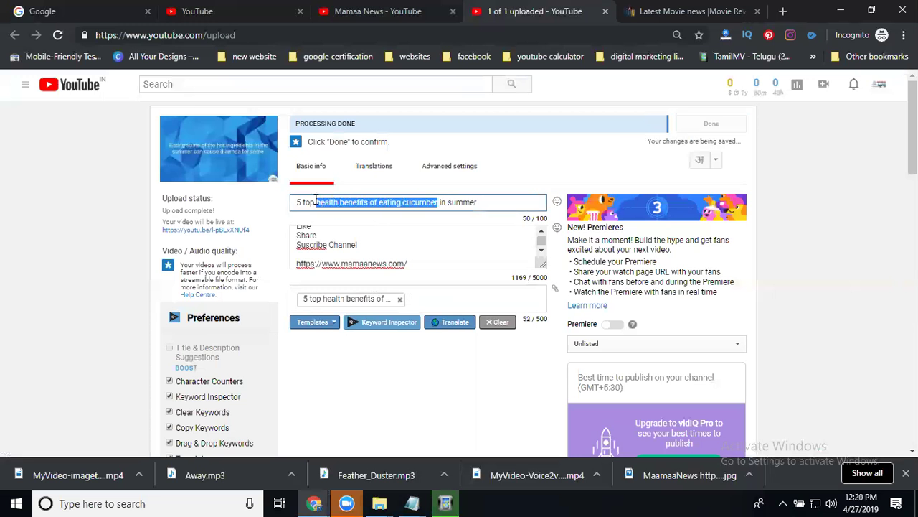
key("ctrl+c")
left_click(440, 302)
key("ctrl+v")
key("Return")
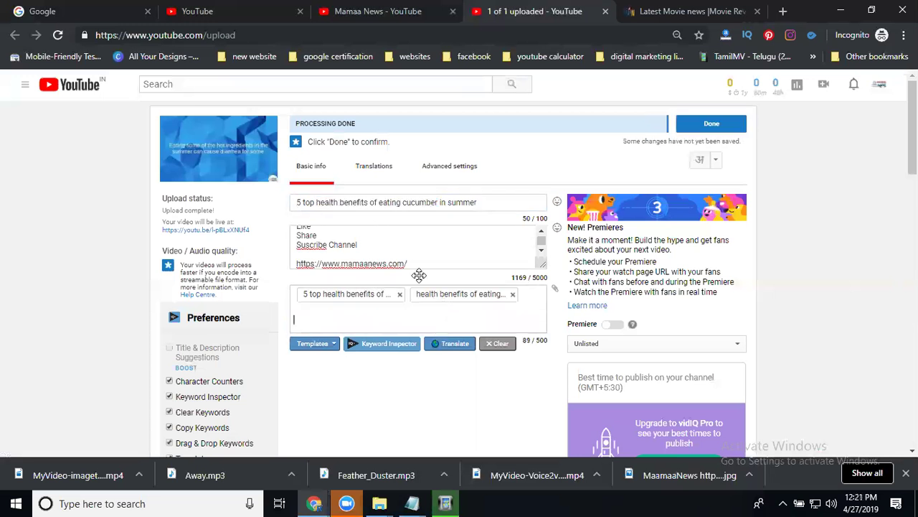
- Add 'health benefits' and 'eating cucumber in summer' as tags
left_click_drag(368, 202, 316, 202)
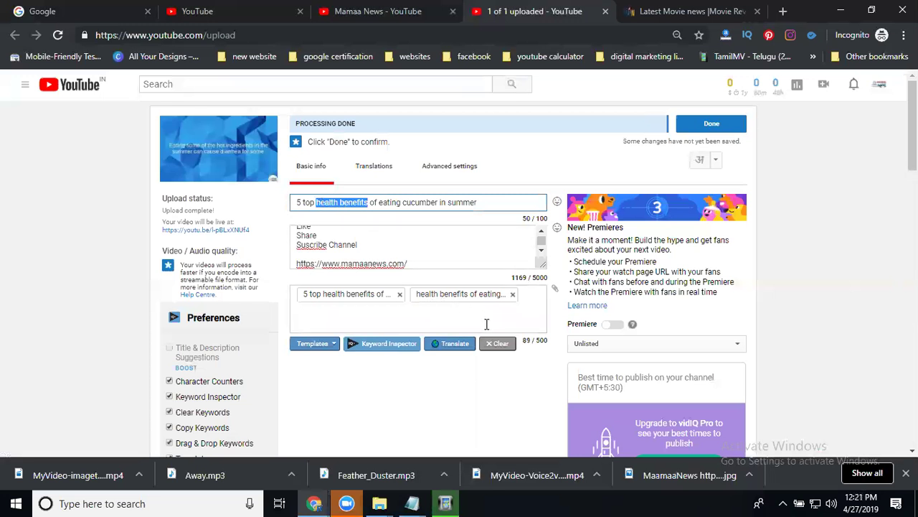
left_click(485, 322)
key("ctrl+v")
key("Return")
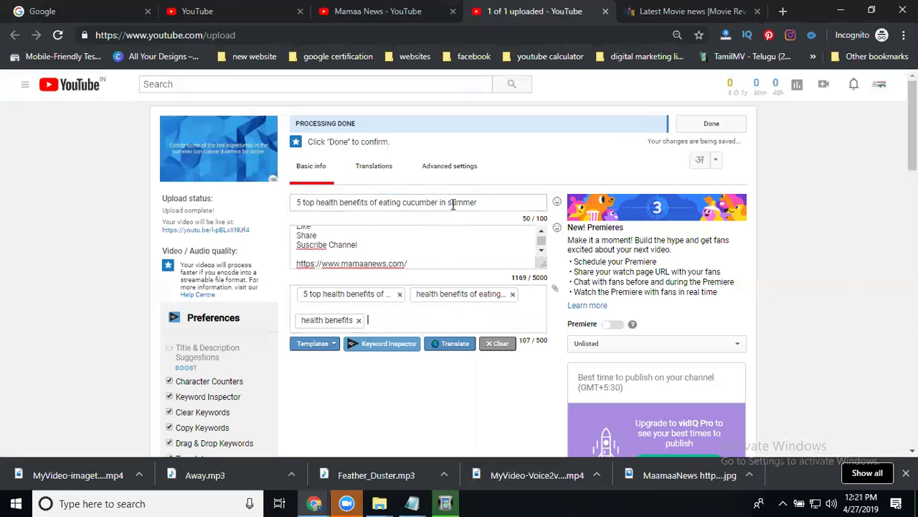
left_click_drag(486, 203, 378, 204)
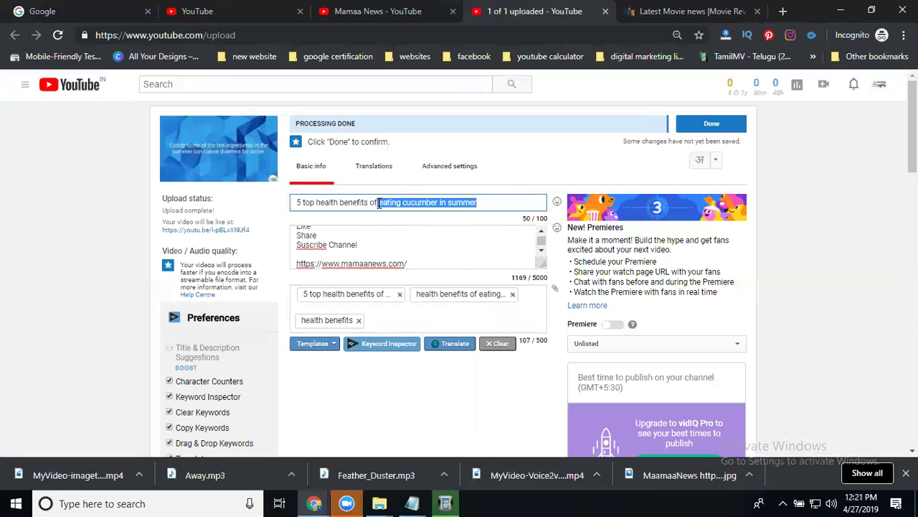
left_click(393, 317)
key("ctrl+v")
key("Return")
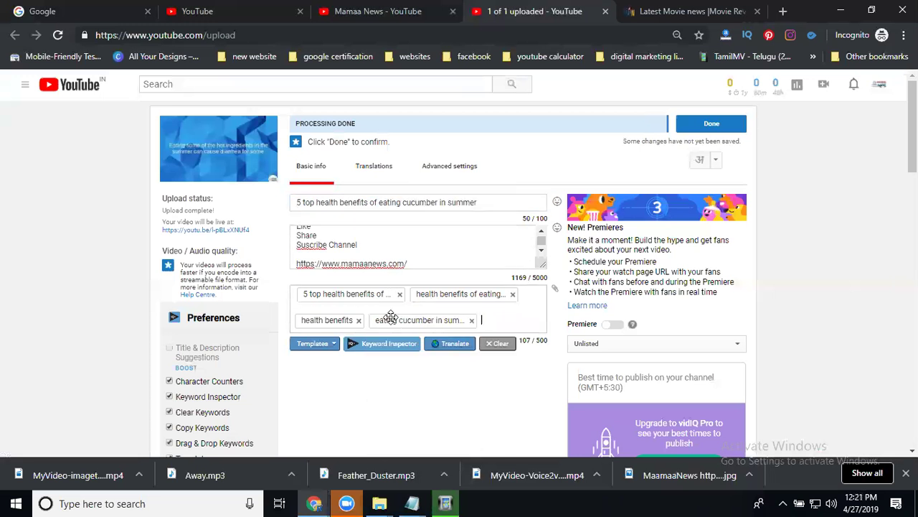
- Add the tags 'healthtips' and 'health tips'
type("healtht")
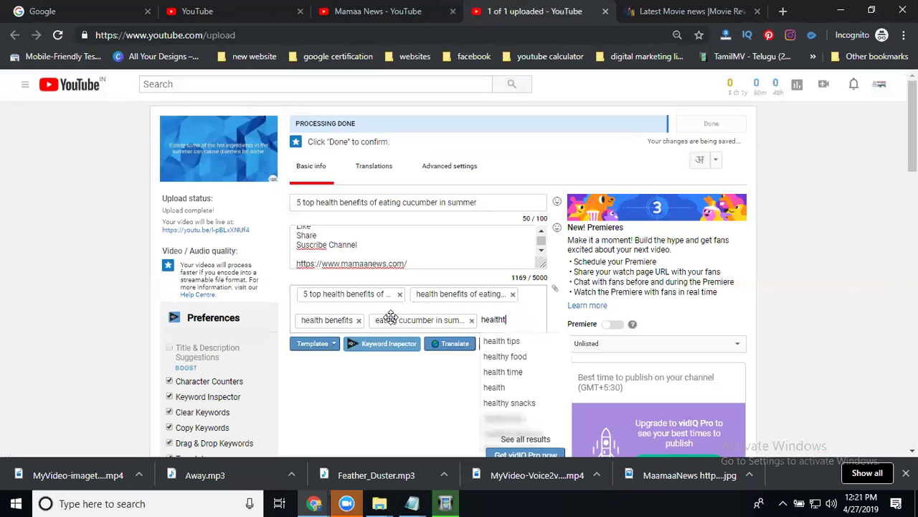
type("ips")
key("Return")
type("h")
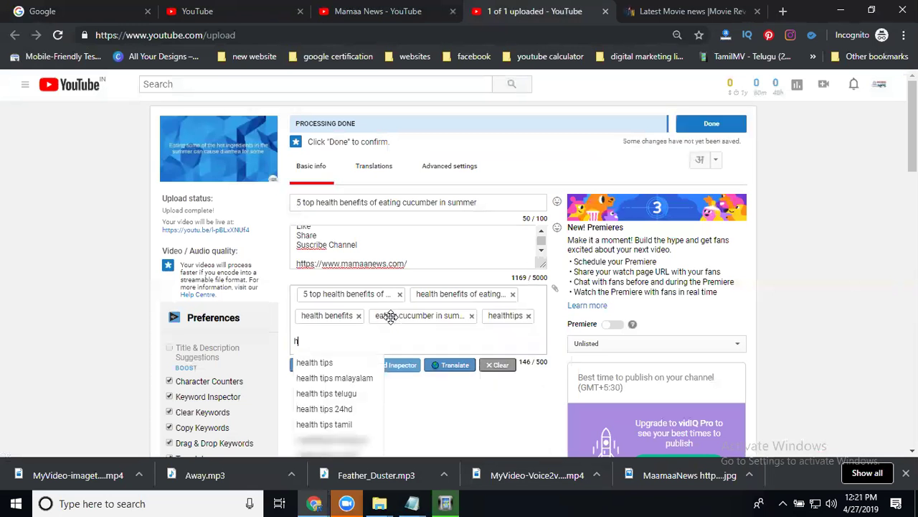
type("ealt")
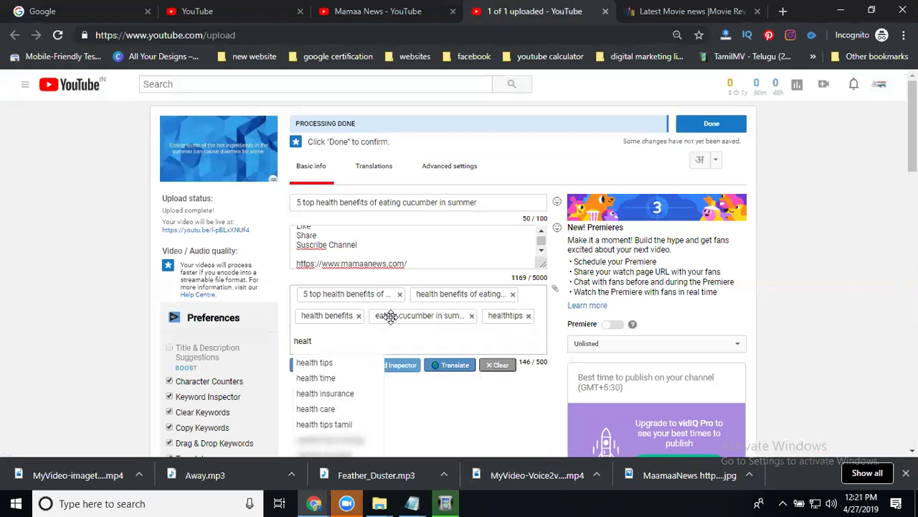
type("h")
type(" tips")
key("Return")
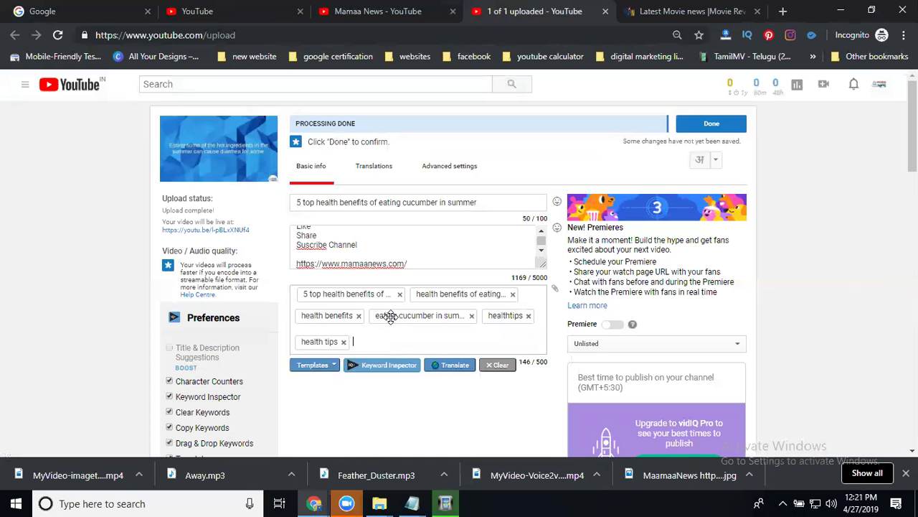
scroll(350, 246, "up", 5)
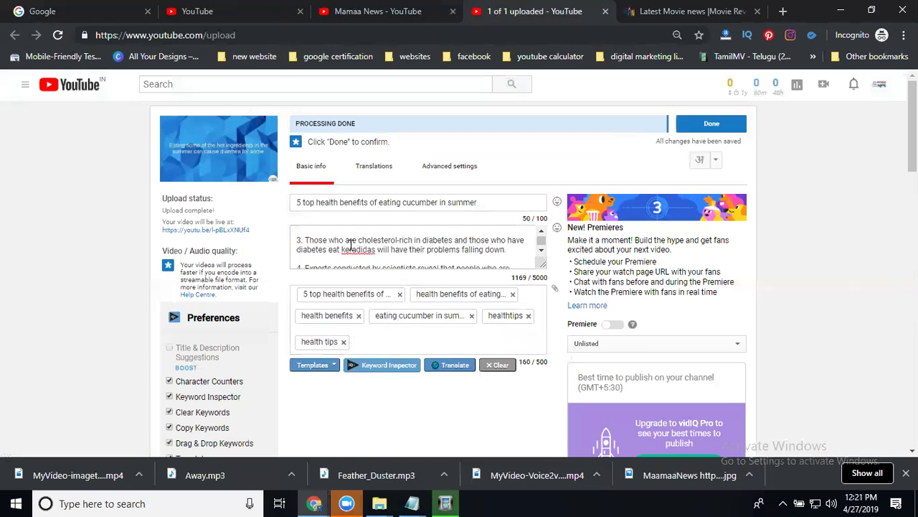
scroll(350, 246, "up", 3)
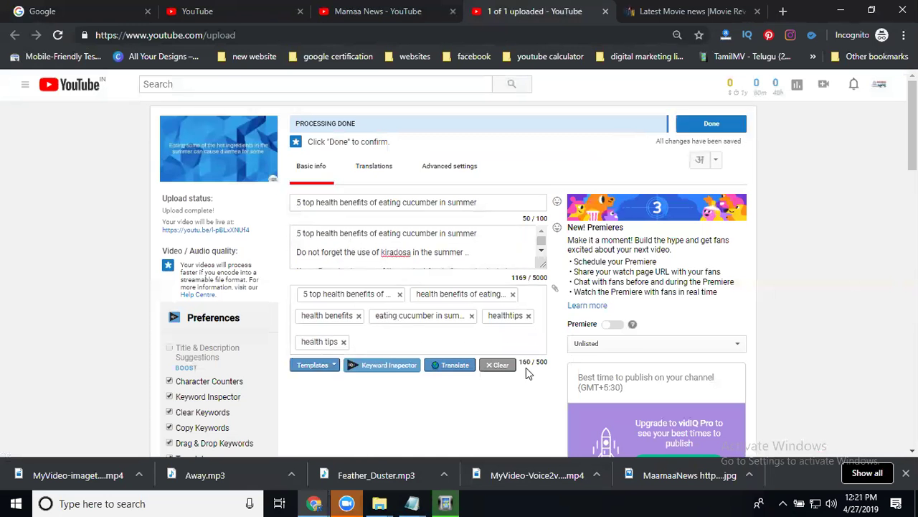
- Zoom the page in and add the description's kiradosa line as a tag
key("ctrl+plus")
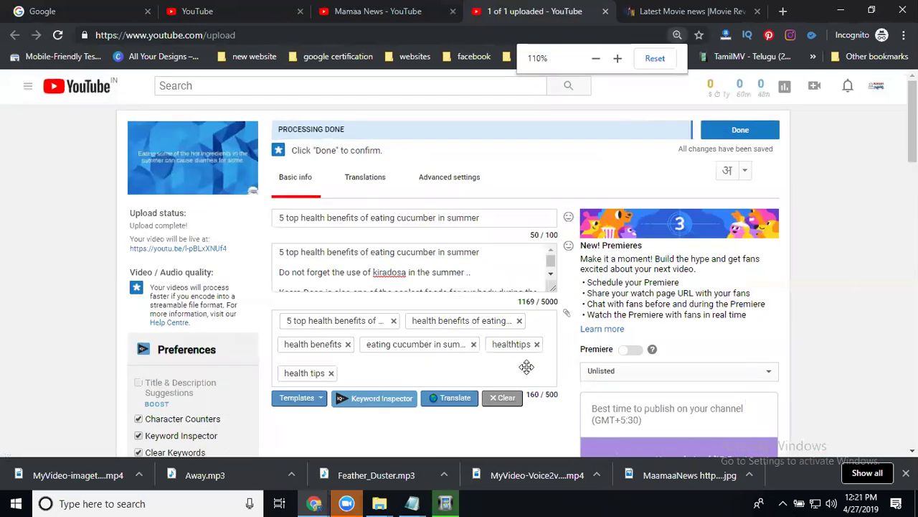
key("ctrl+plus")
scroll(548, 293, "down", 5)
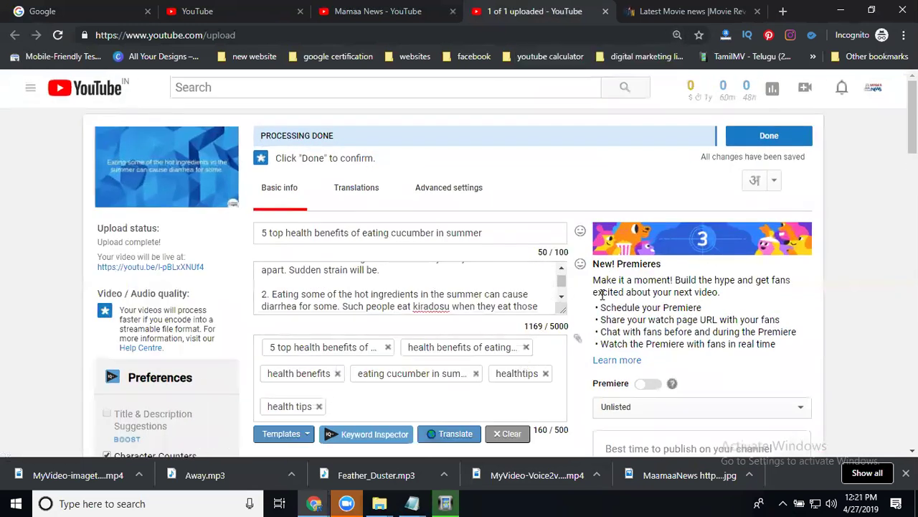
scroll(477, 290, "up", 3)
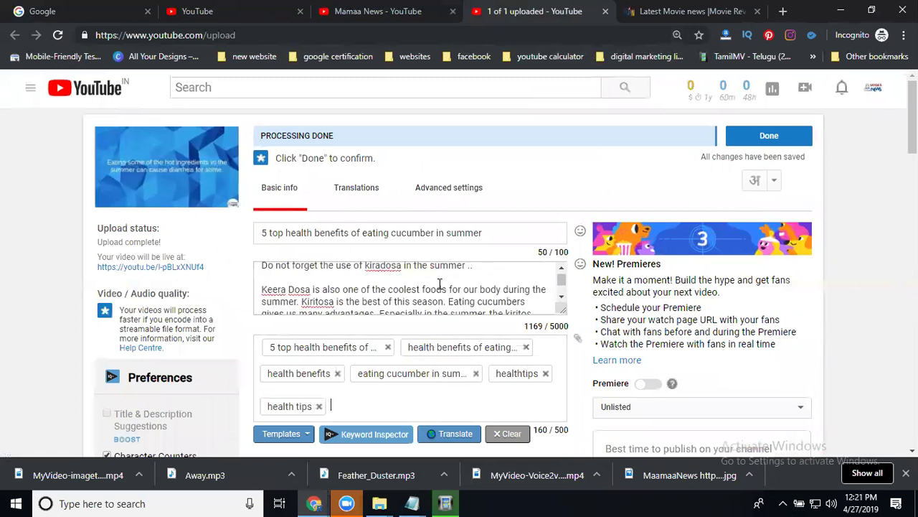
scroll(475, 292, "up", 2)
left_click_drag(470, 295, 252, 295)
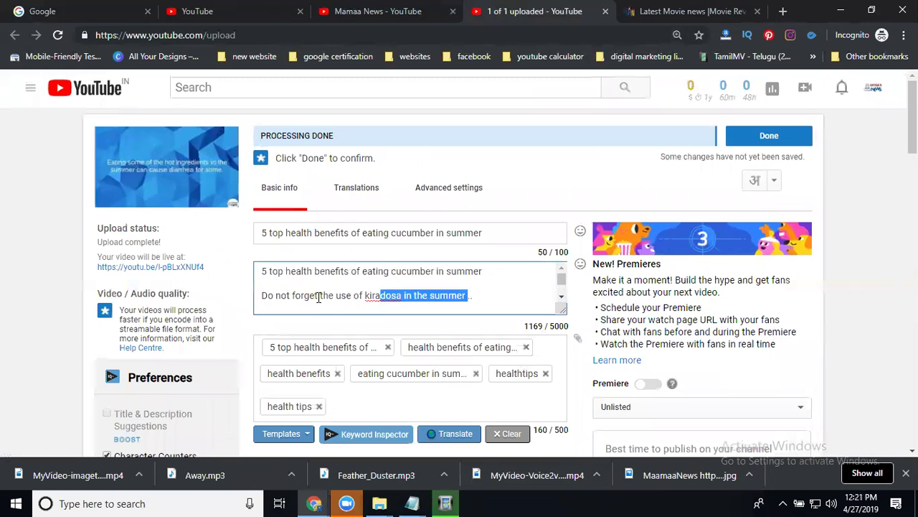
scroll(822, 290, "down", 3)
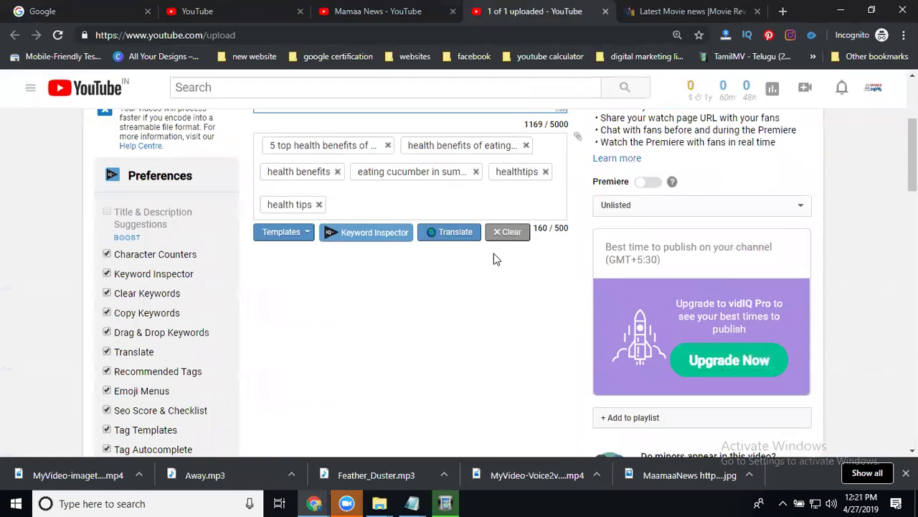
left_click(491, 211)
key("ctrl+v")
key("Return")
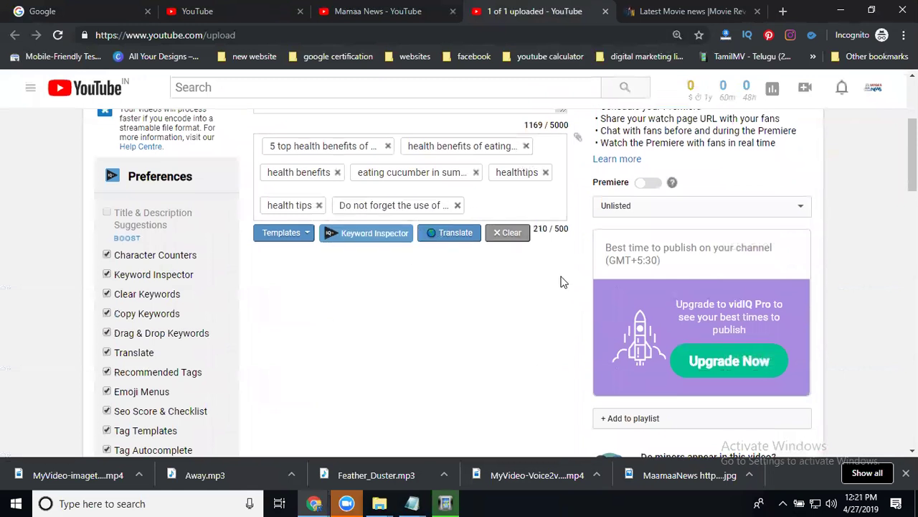
- Add 'cucumber' and 'summer' from the title as tags
scroll(560, 280, "up", 2)
double_click(418, 165)
key("ctrl+c")
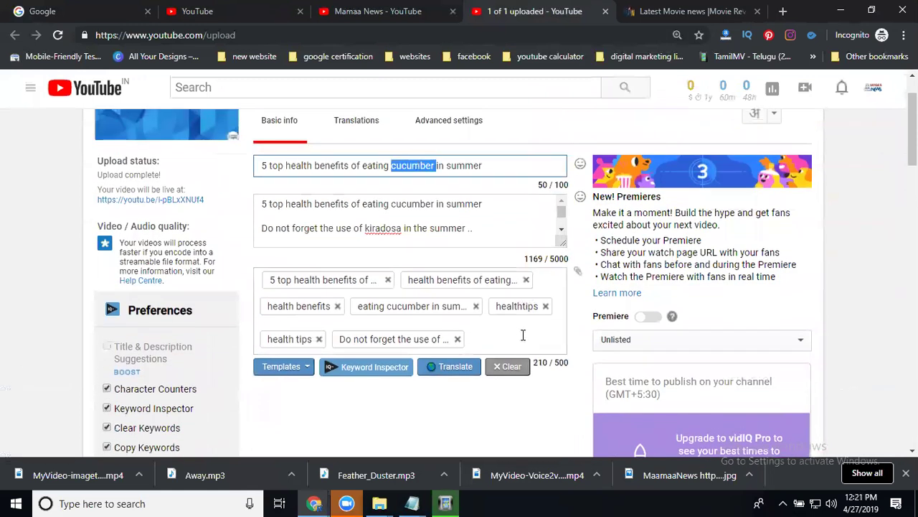
left_click(514, 338)
key("ctrl+v")
key("Return")
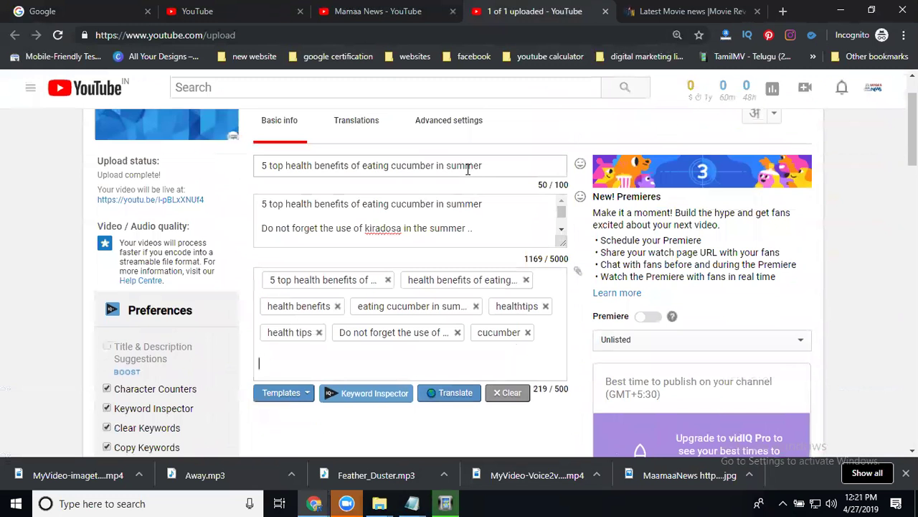
double_click(466, 165)
key("ctrl+c")
left_click(469, 361)
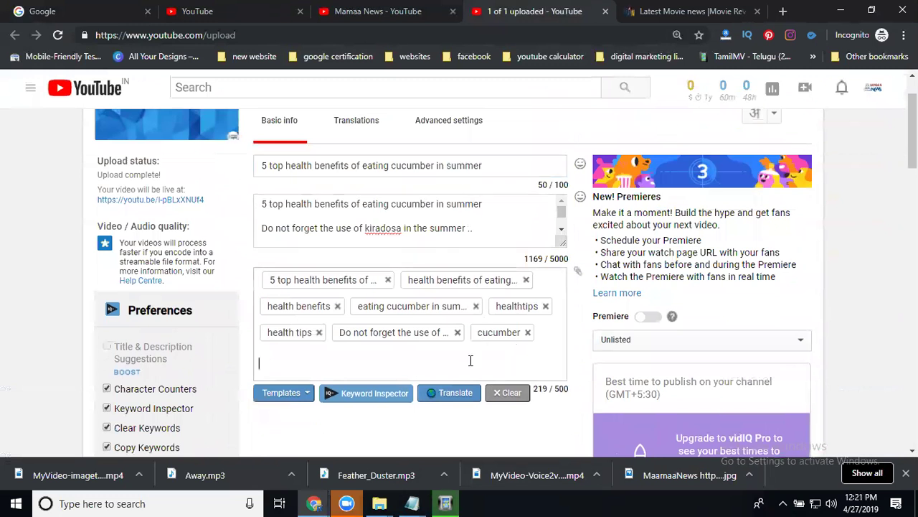
key("ctrl+v")
key("Return")
- Add the tag '5 top health tips', built from the title's opening phrase
left_click(300, 166)
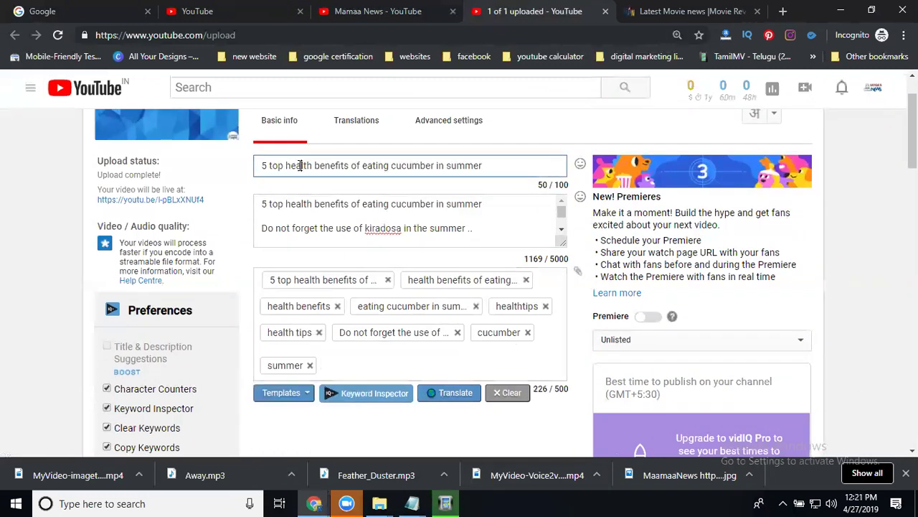
double_click(301, 165)
left_click_drag(345, 166, 252, 169)
key("ctrl+c")
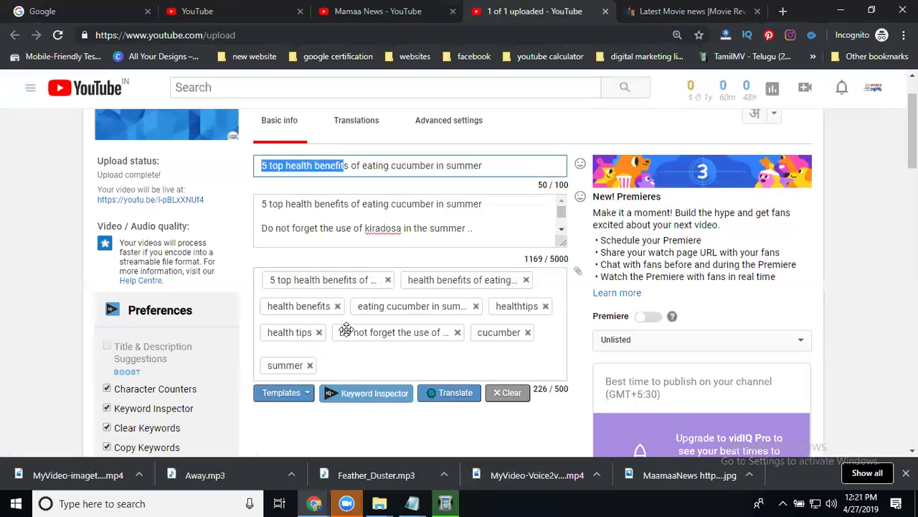
left_click(350, 365)
key("ctrl+v")
key("ctrl+v")
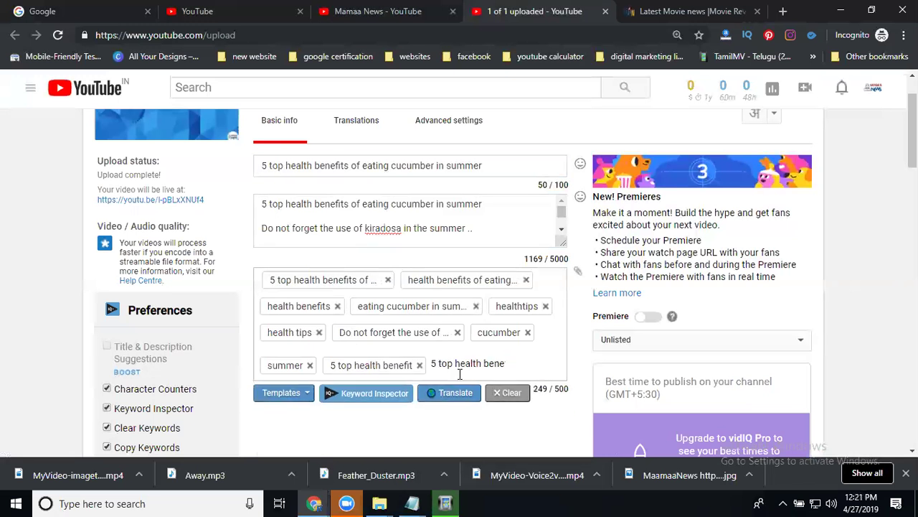
key("BackSpace")
key("BackSpace")
key("BackSpace")
key("BackSpace")
type("tips")
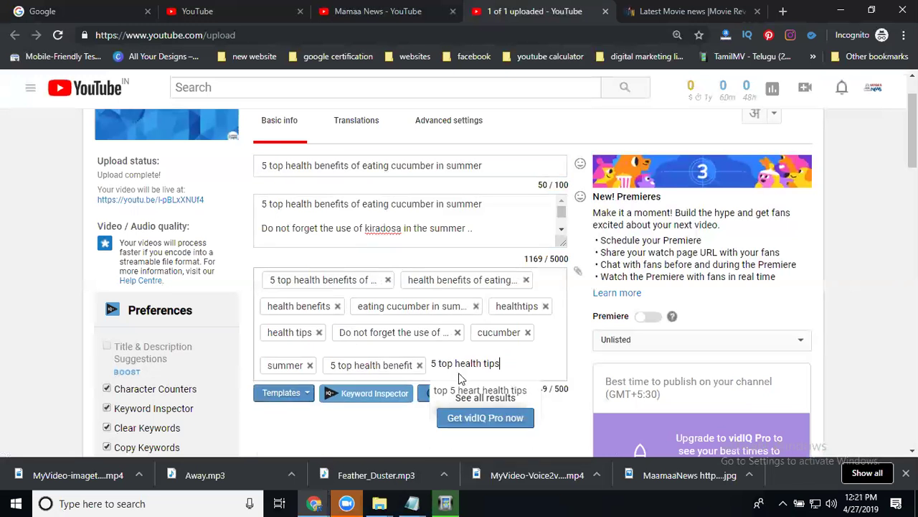
key("Return")
- Add the tag '5 top health news'
key("ctrl+v")
key("Return")
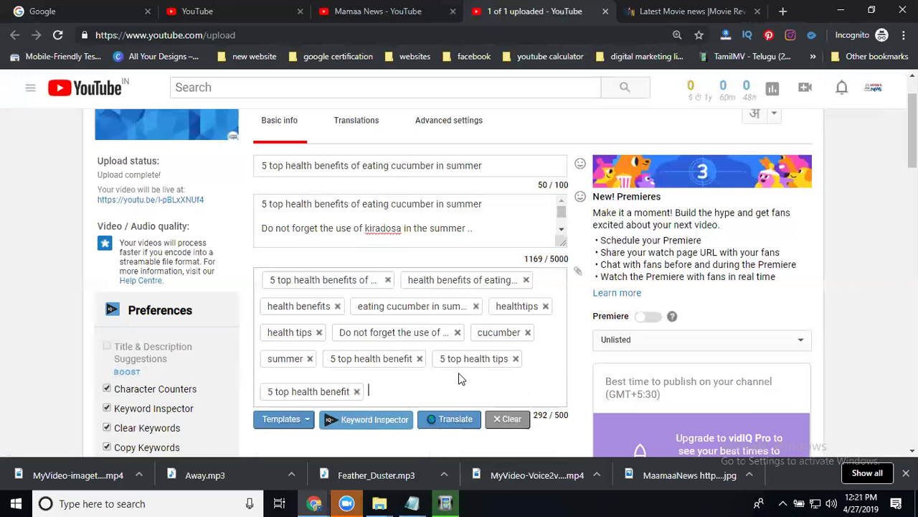
key("BackSpace")
key("BackSpace")
key("BackSpace")
key("BackSpace")
key("BackSpace")
key("BackSpace")
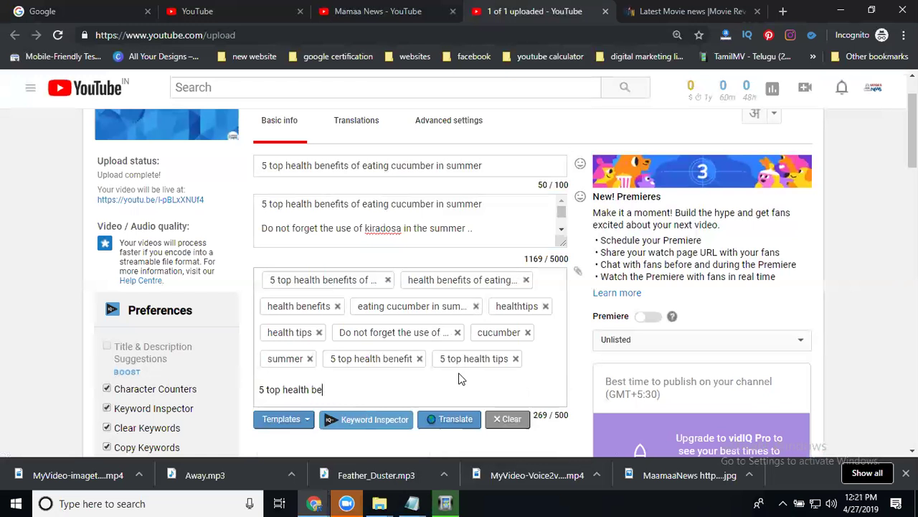
key("BackSpace")
key("BackSpace")
type("news")
key("Return")
scroll(665, 296, "down", 2)
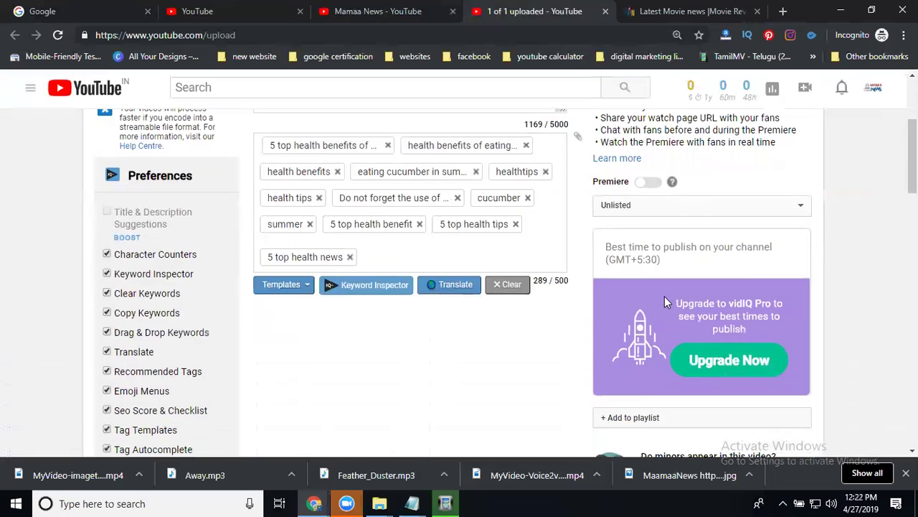
scroll(664, 296, "down", 2)
scroll(631, 301, "up", 2)
scroll(616, 307, "up", 3)
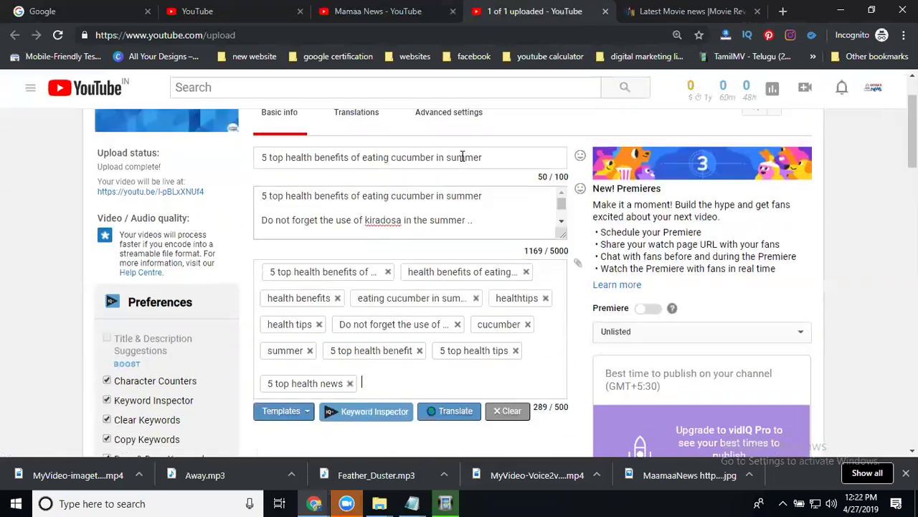
- Create a playlist named '5 top health benefits of eating cucumber in summer'
triple_click(459, 165)
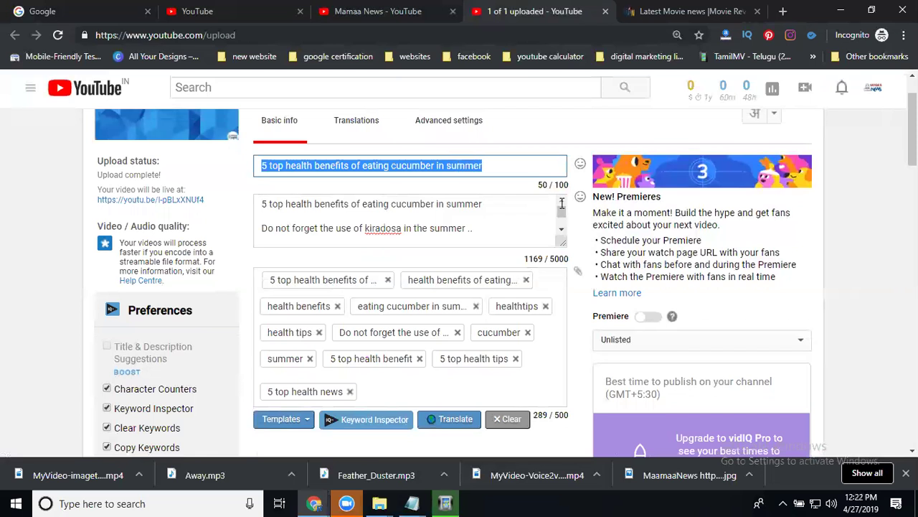
scroll(783, 307, "down", 3)
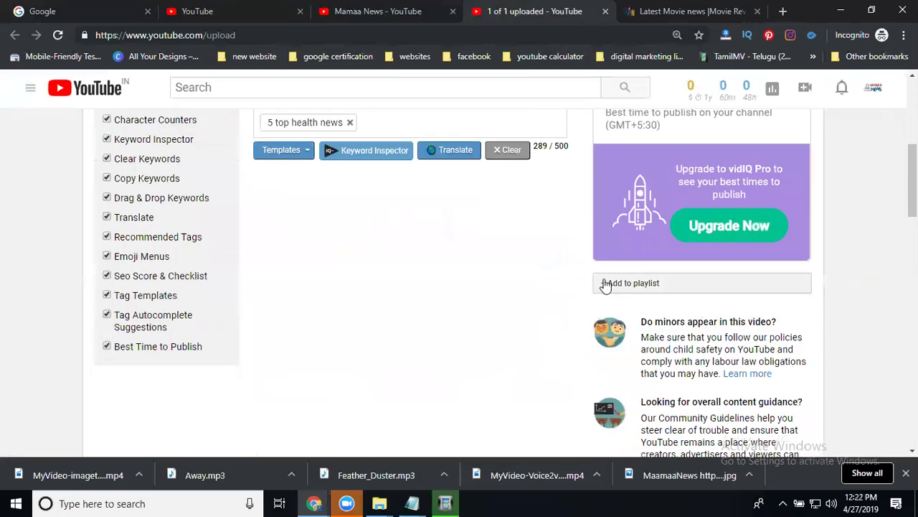
scroll(404, 256, "up", 3)
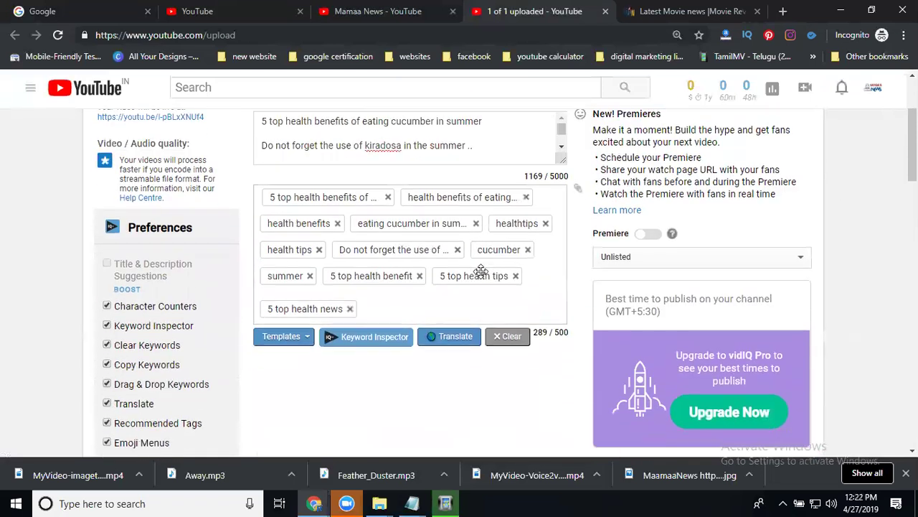
scroll(480, 272, "down", 3)
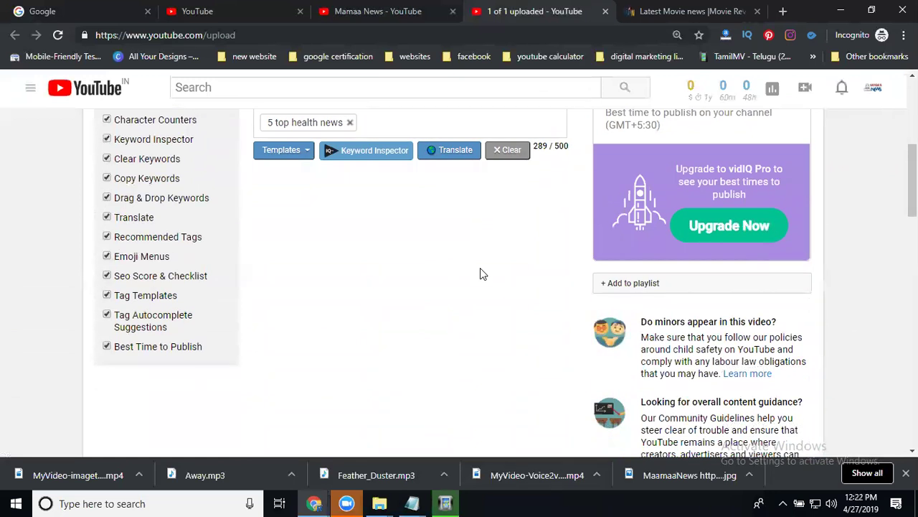
scroll(481, 273, "down", 2)
left_click(621, 149)
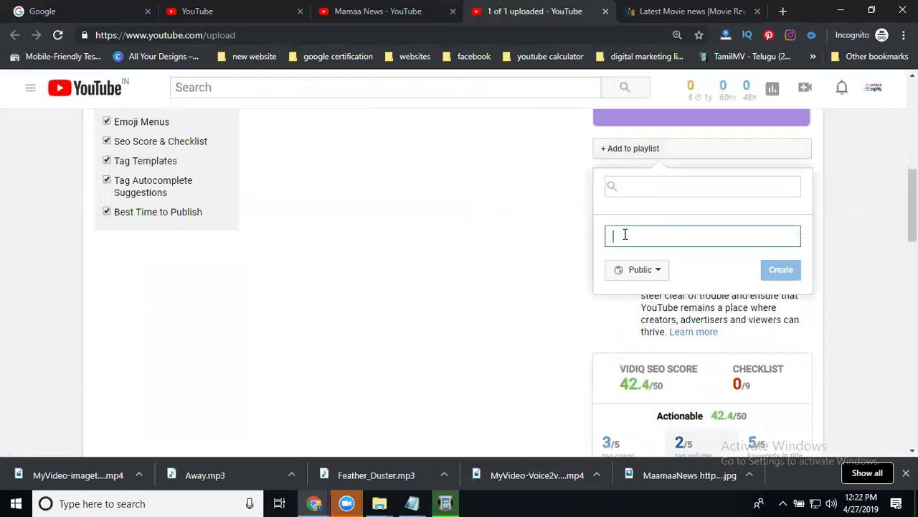
type("5 top health benefits of eating cucumber in summer")
key("Return")
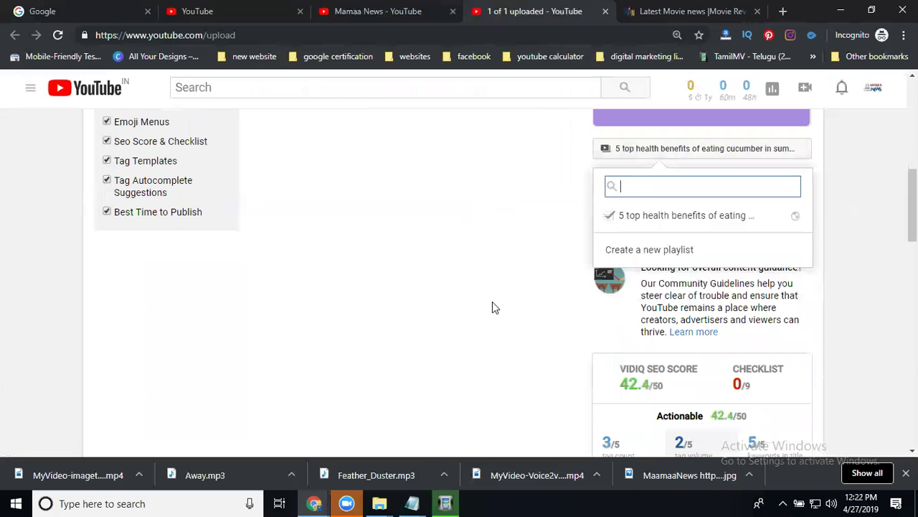
- Create a second playlist named after the description's kiradosa line
scroll(492, 302, "up", 3)
scroll(492, 307, "up", 3)
scroll(473, 294, "up", 2)
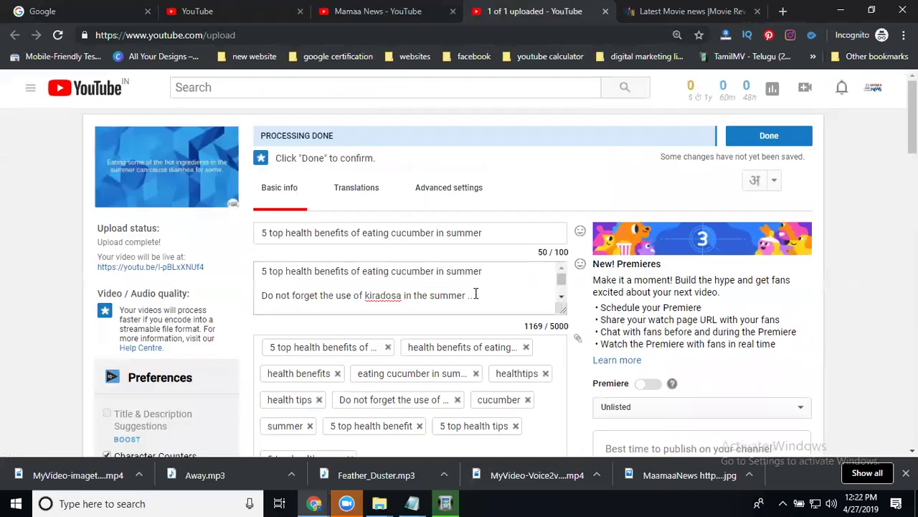
left_click_drag(466, 295, 258, 295)
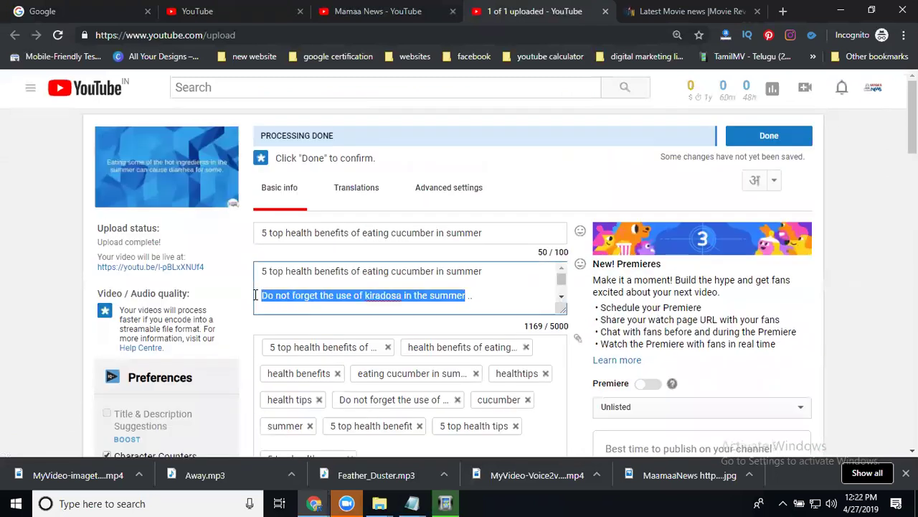
scroll(523, 333, "down", 5)
left_click(633, 216)
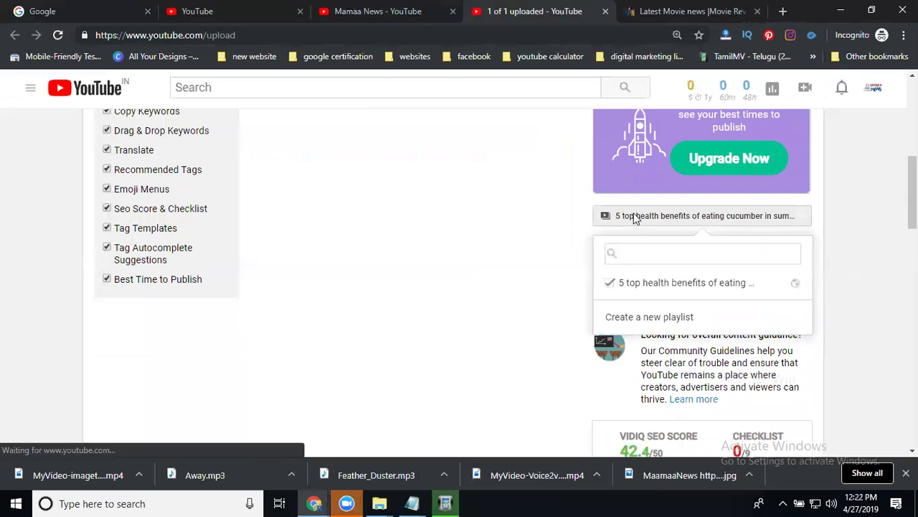
left_click(634, 316)
key("ctrl+v")
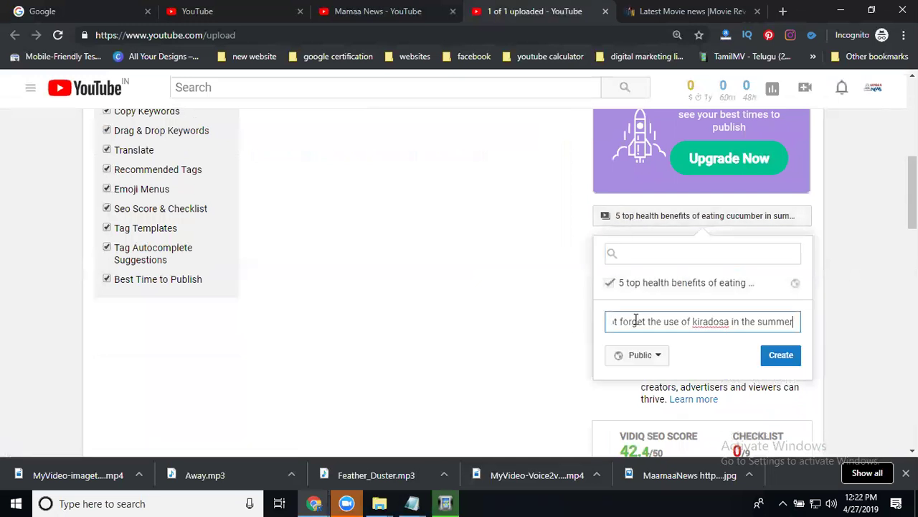
left_click(775, 357)
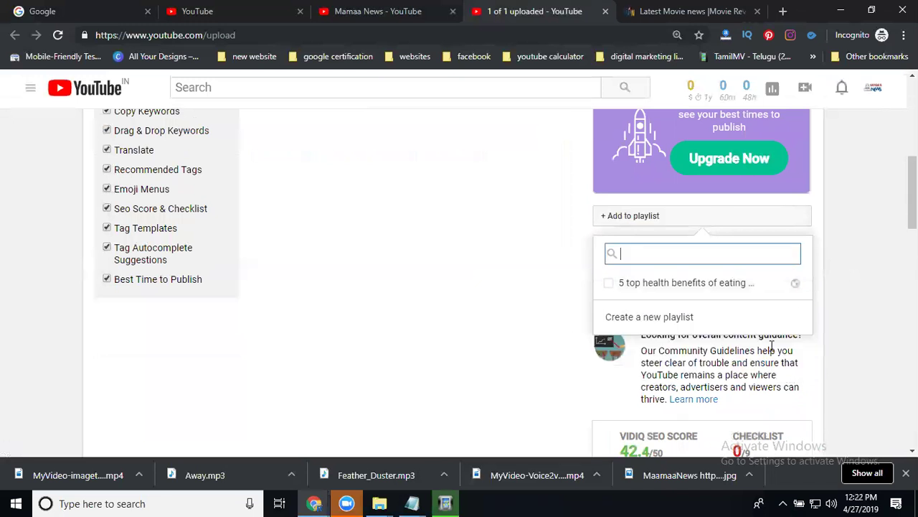
- Create a 'Health Tips' playlist and tick the title and kiradosa playlists too
left_click(664, 318)
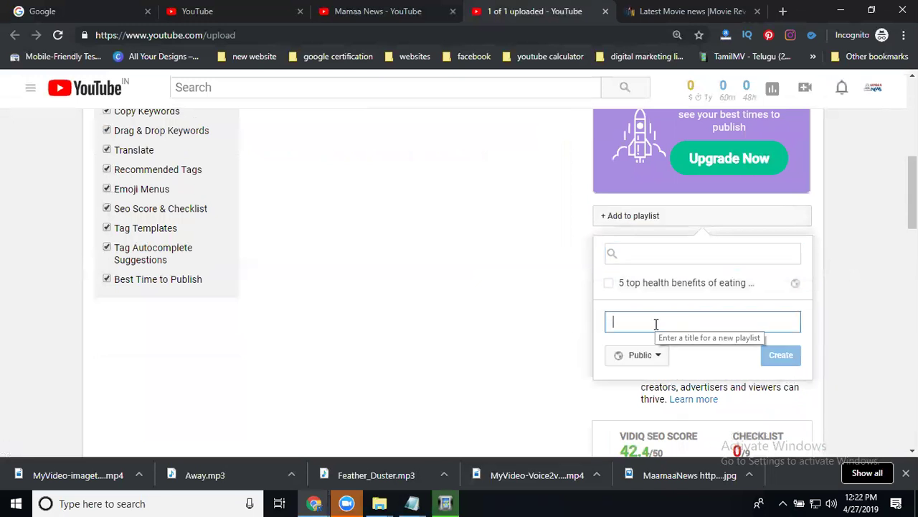
type("Health")
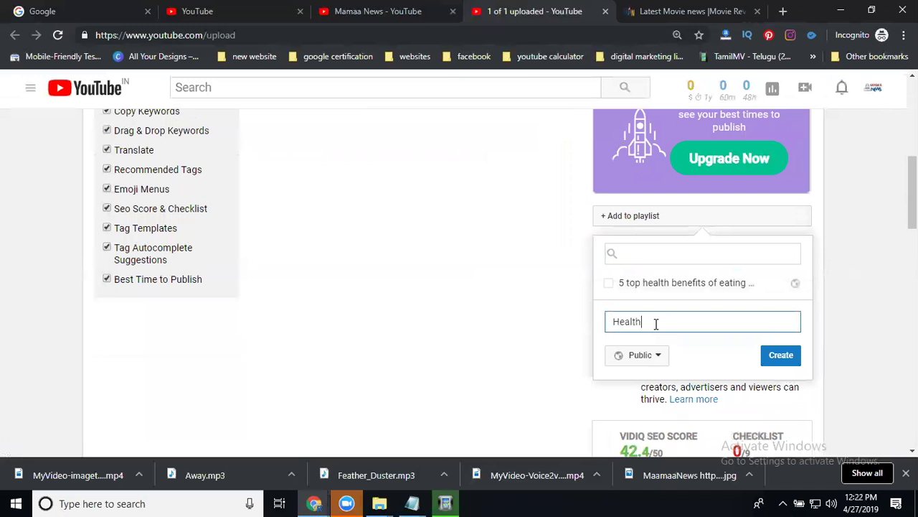
type(" Tips")
left_click(766, 356)
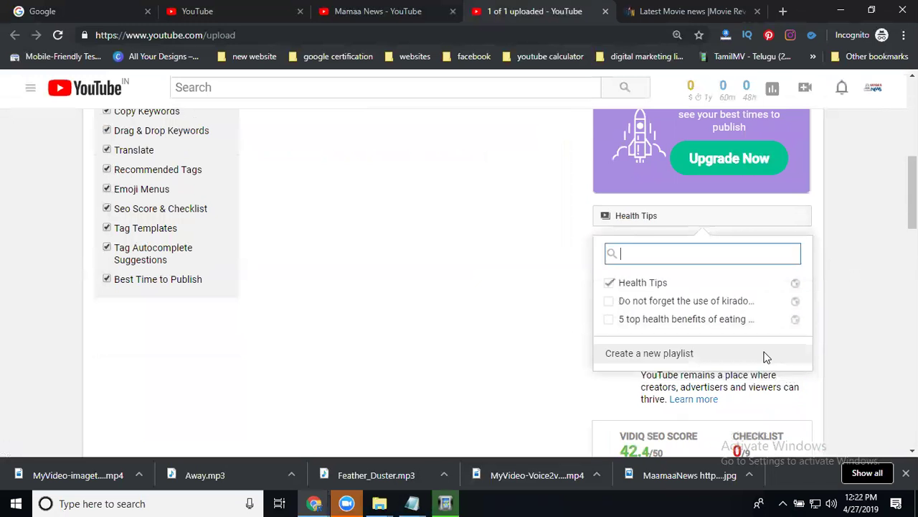
left_click(657, 319)
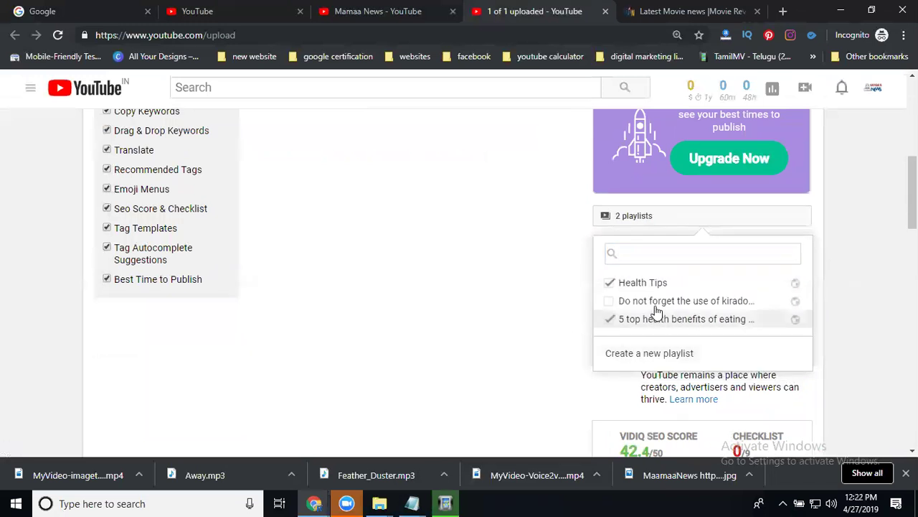
left_click(500, 307)
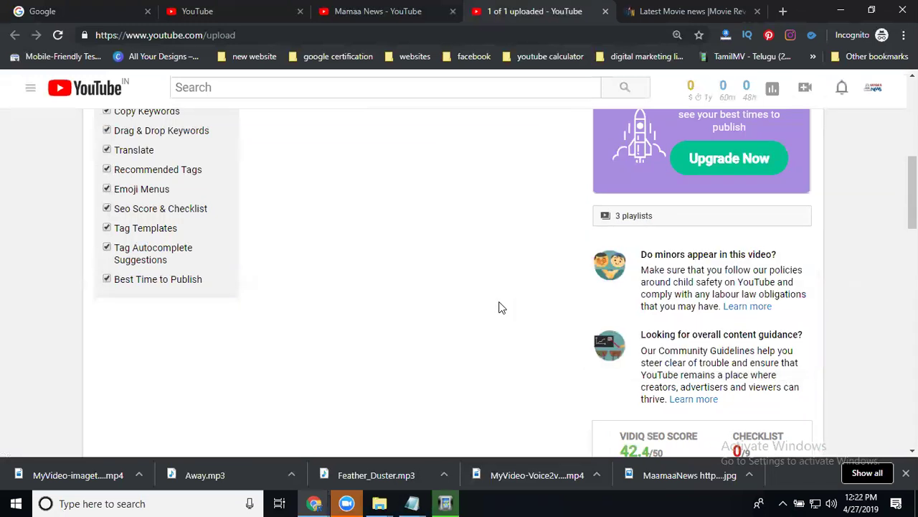
- In Advanced settings, set the recording date to today (27 April 2019) and keep category People & Blogs
scroll(500, 307, "up", 2)
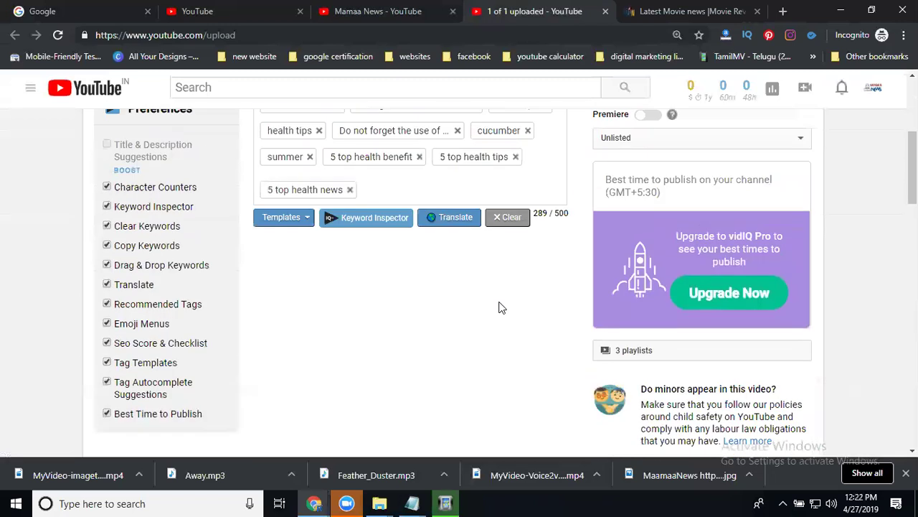
scroll(500, 307, "up", 1)
scroll(500, 307, "up", 2)
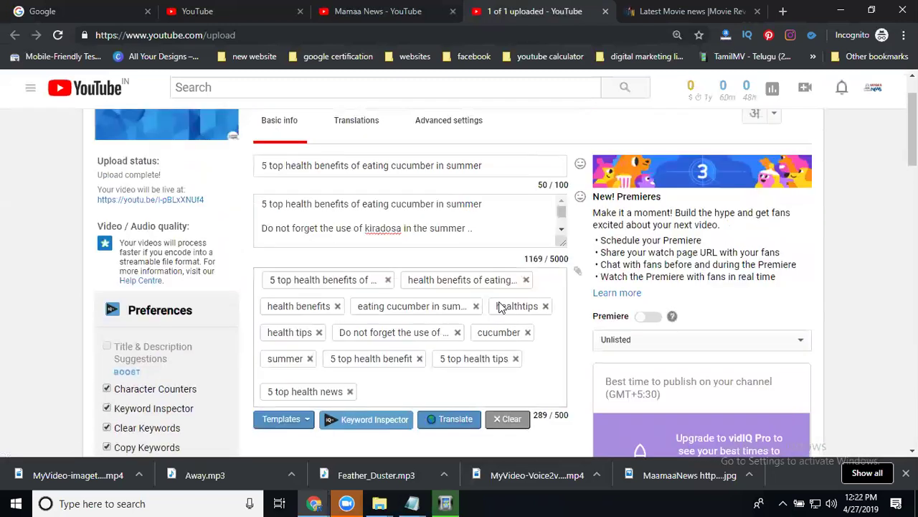
left_click(437, 128)
left_click(626, 359)
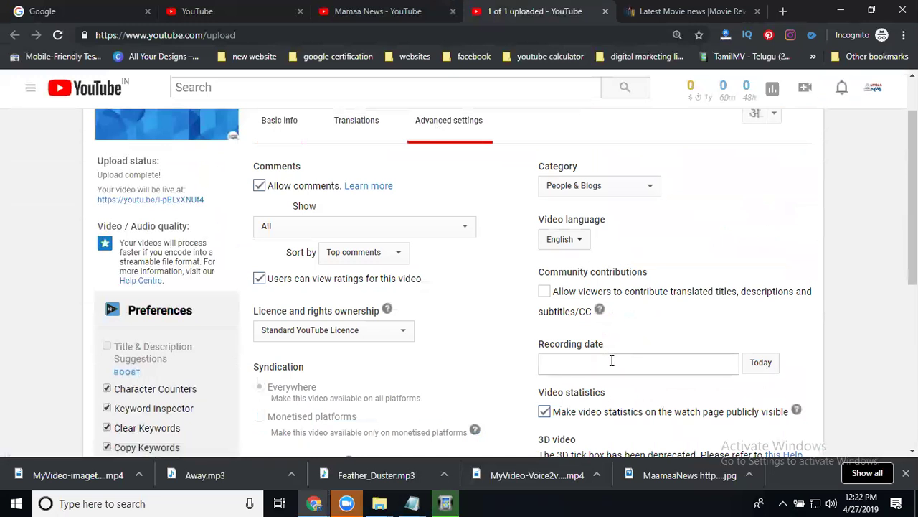
left_click(762, 370)
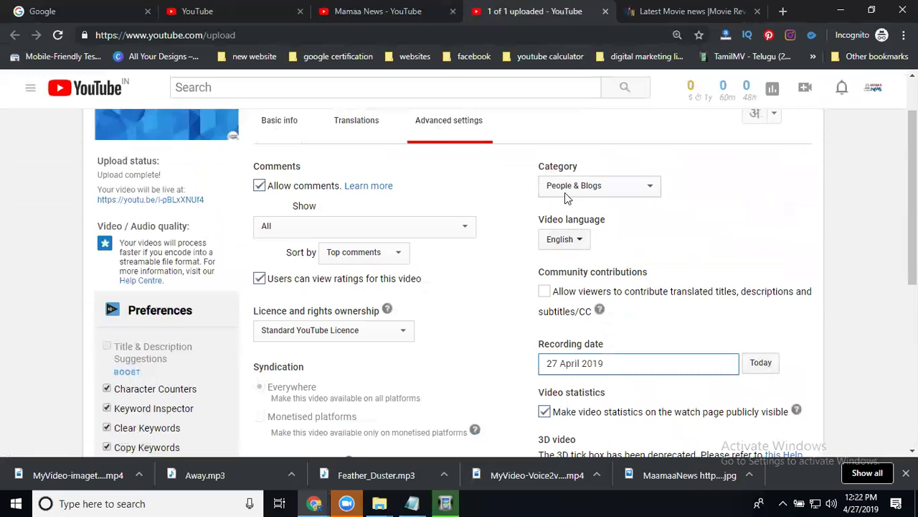
left_click(564, 192)
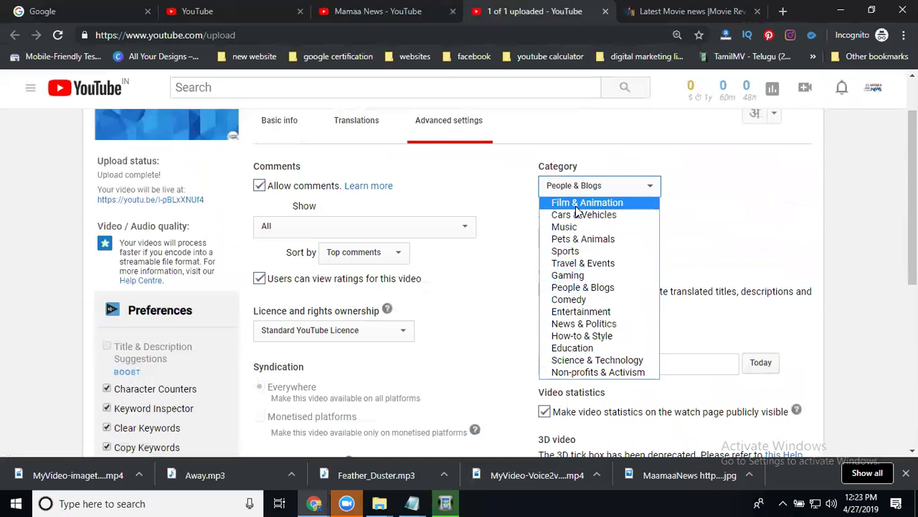
left_click(576, 289)
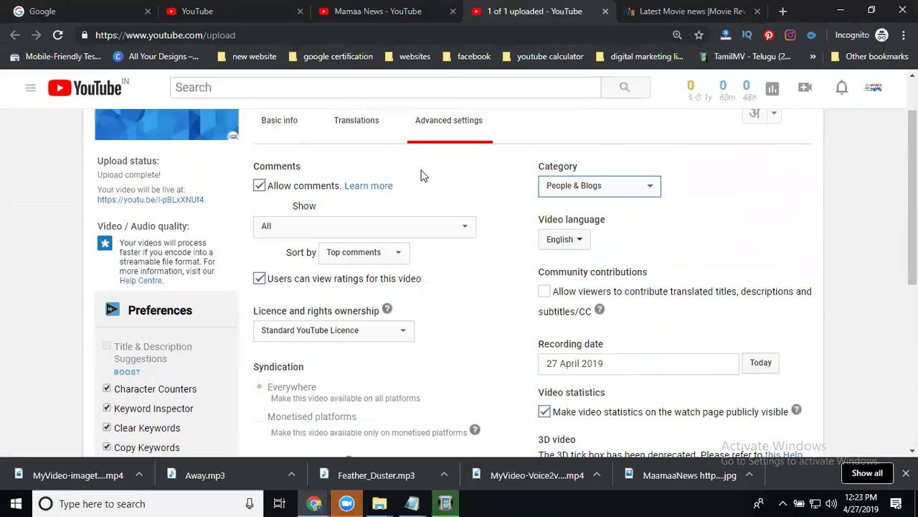
- Set the original language to English (United Kingdom) as the default for new uploads
left_click(362, 136)
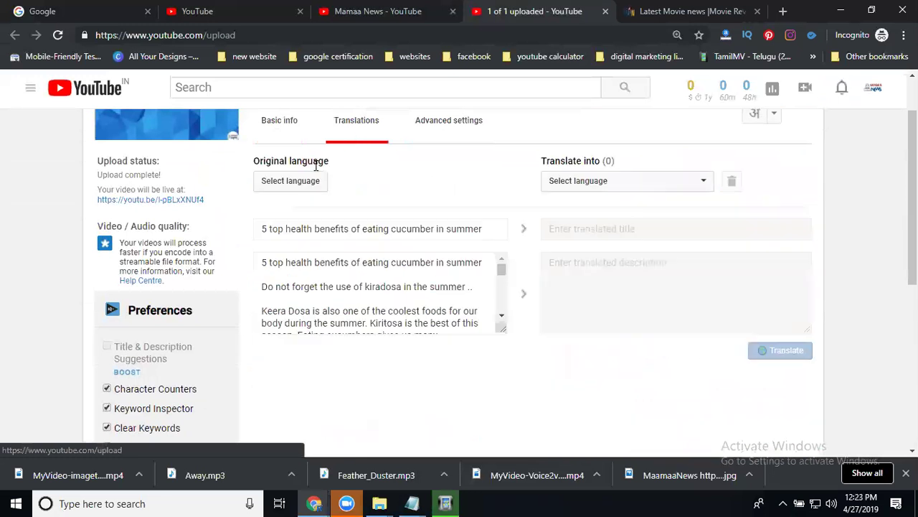
left_click(288, 185)
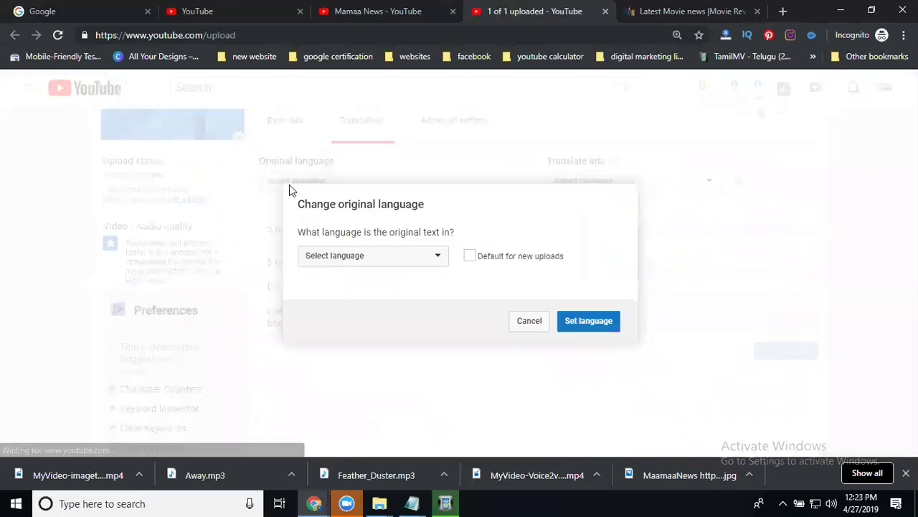
left_click(332, 256)
left_click(337, 286)
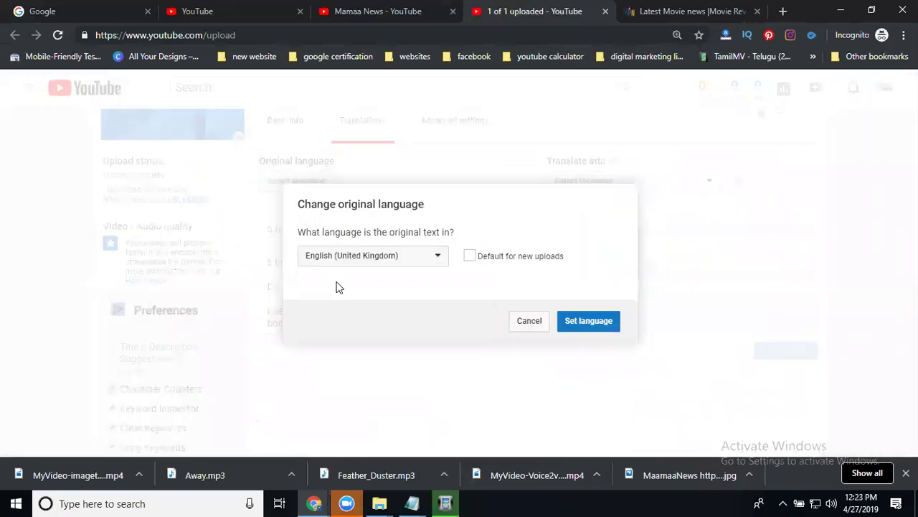
left_click(469, 256)
left_click(589, 320)
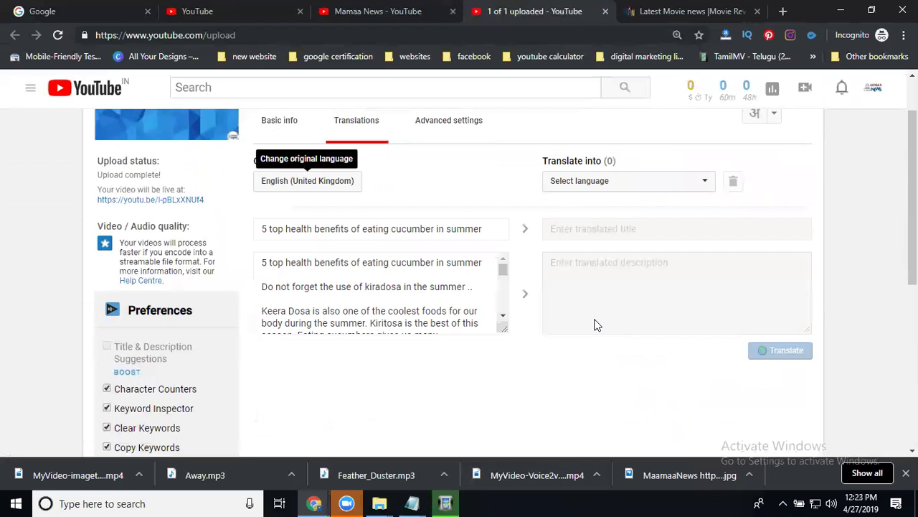
- Add vidIQ's suggested tags 'health benefits of cucumber', 'cucumber health benefits' and 'cucumber'
left_click(284, 121)
scroll(820, 311, "down", 4)
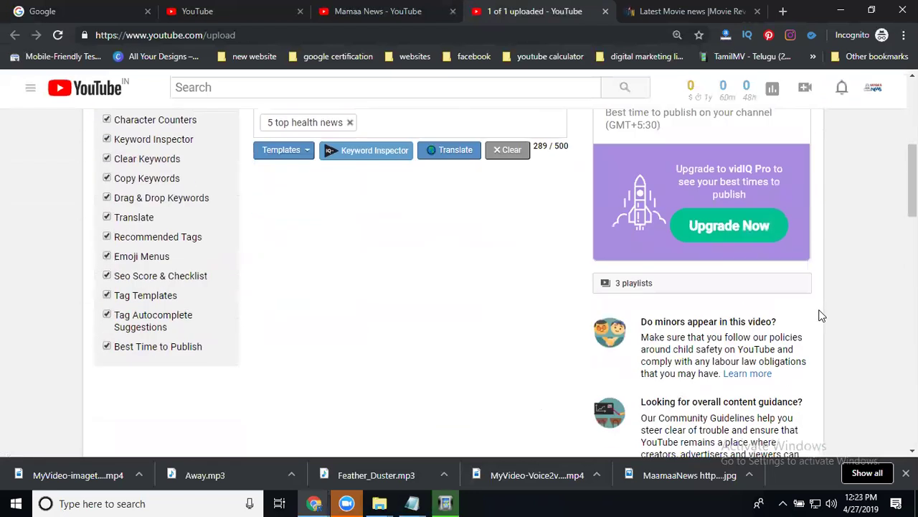
scroll(820, 313, "down", 3)
scroll(821, 316, "down", 2)
scroll(820, 313, "down", 3)
scroll(820, 311, "down", 2)
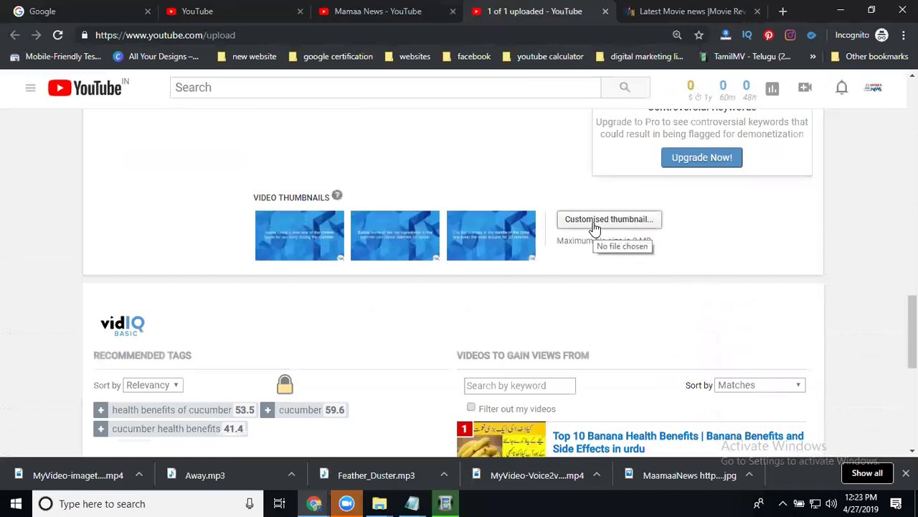
scroll(588, 226, "down", 2)
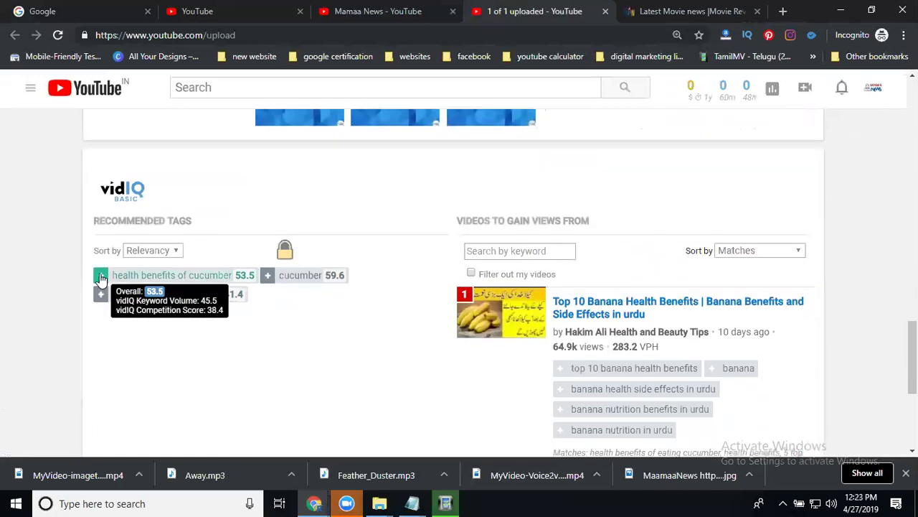
left_click(101, 276)
left_click(100, 294)
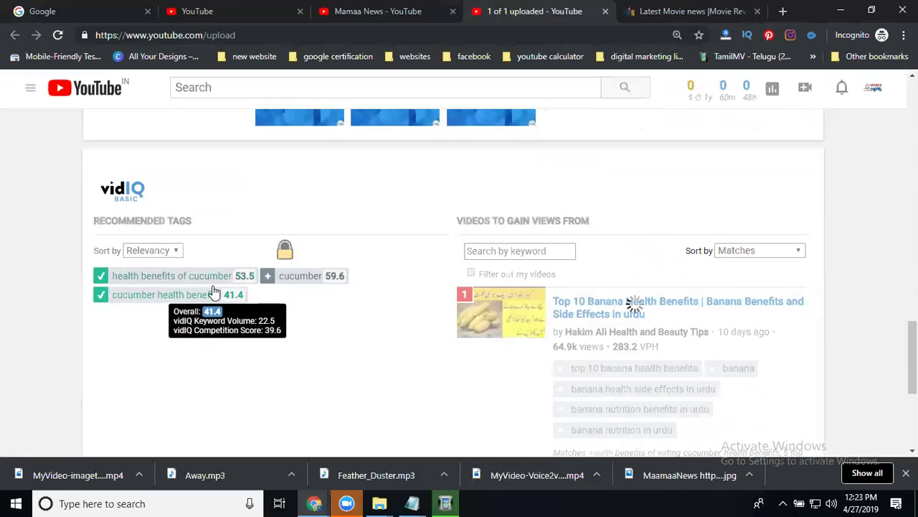
left_click(277, 277)
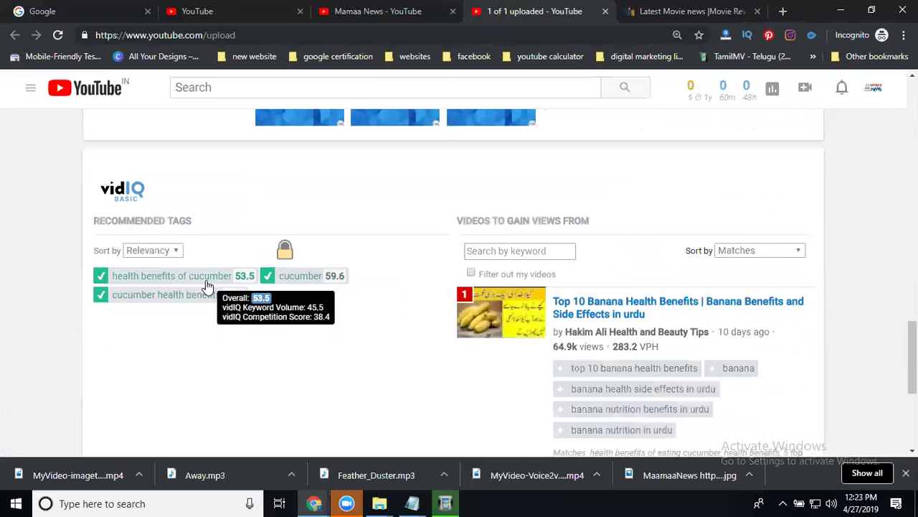
scroll(277, 367, "up", 4)
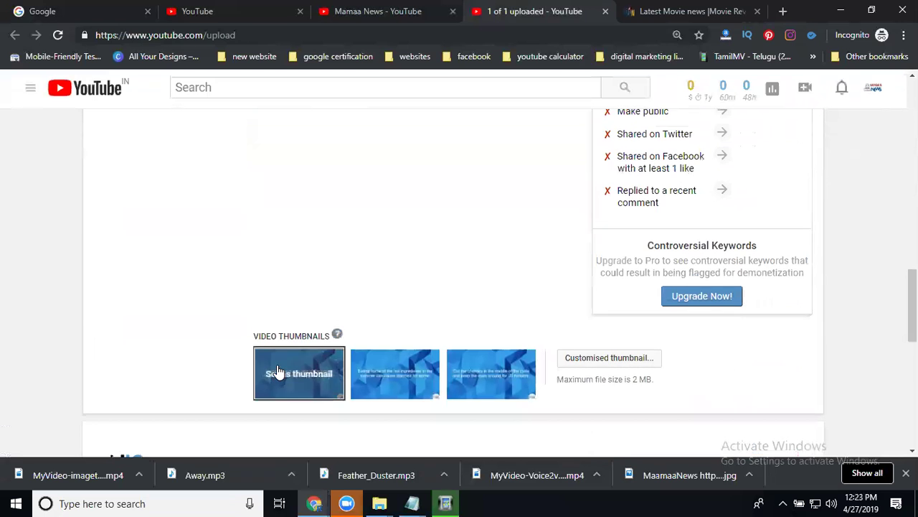
scroll(277, 367, "up", 8)
scroll(610, 400, "down", 4)
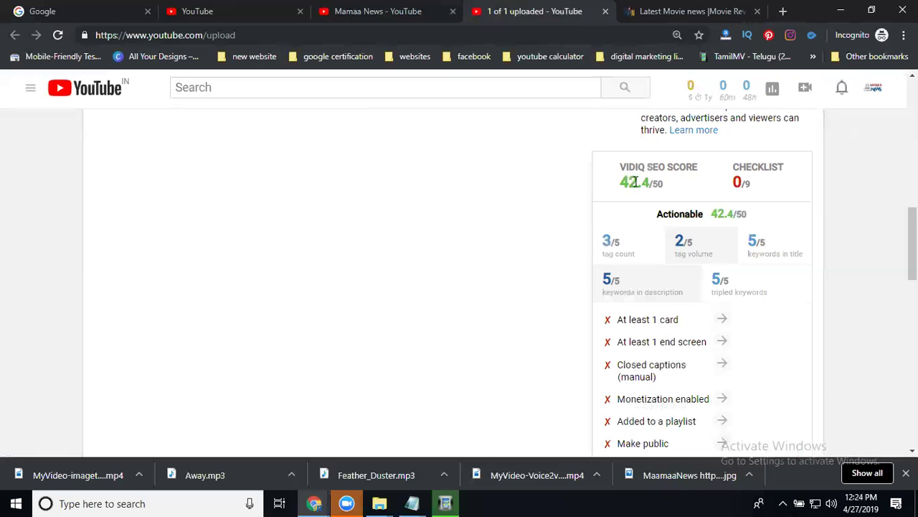
double_click(622, 181)
scroll(625, 255, "down", 1)
scroll(618, 300, "down", 1)
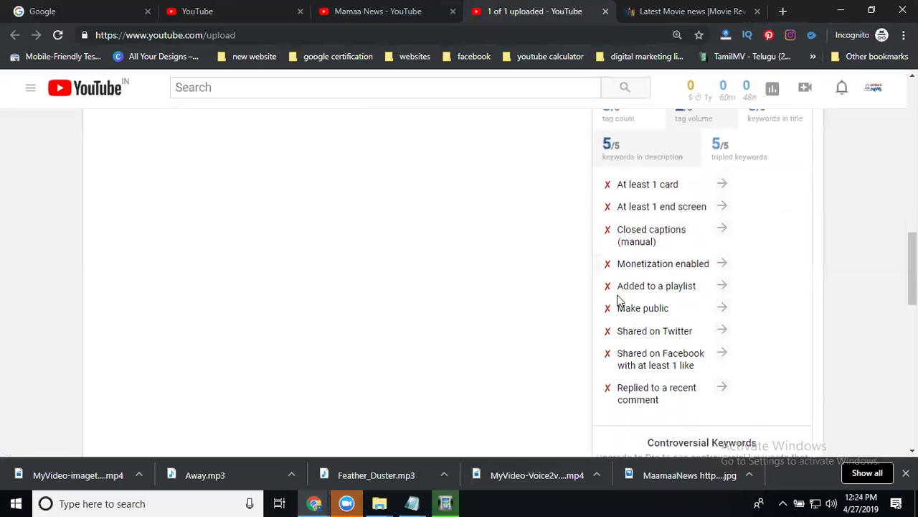
scroll(620, 294, "down", 1)
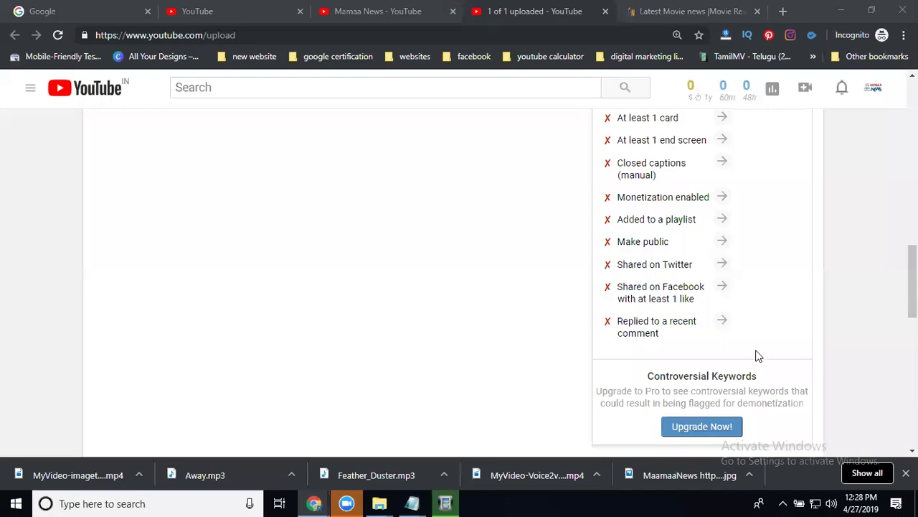
- Save the video's edited title, description and tags with Done
scroll(717, 337, "up", 4)
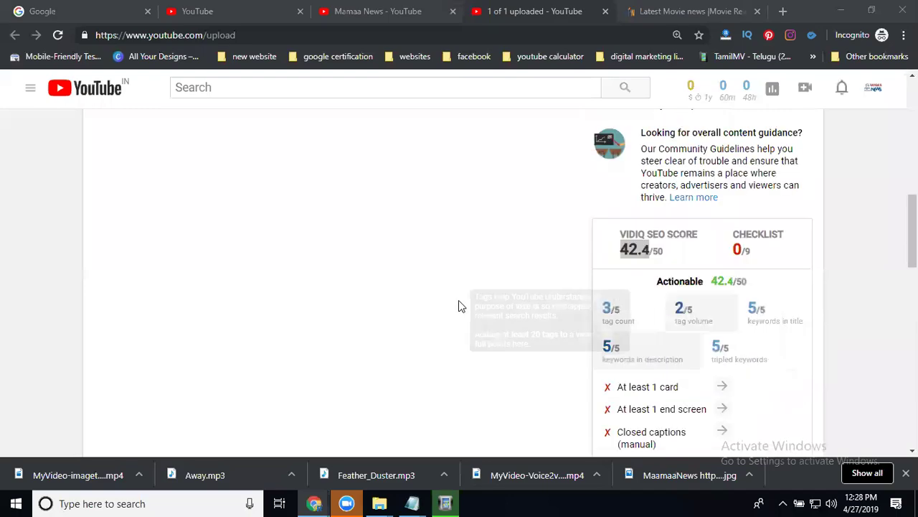
scroll(460, 305, "up", 3)
scroll(460, 306, "up", 2)
scroll(460, 305, "up", 1)
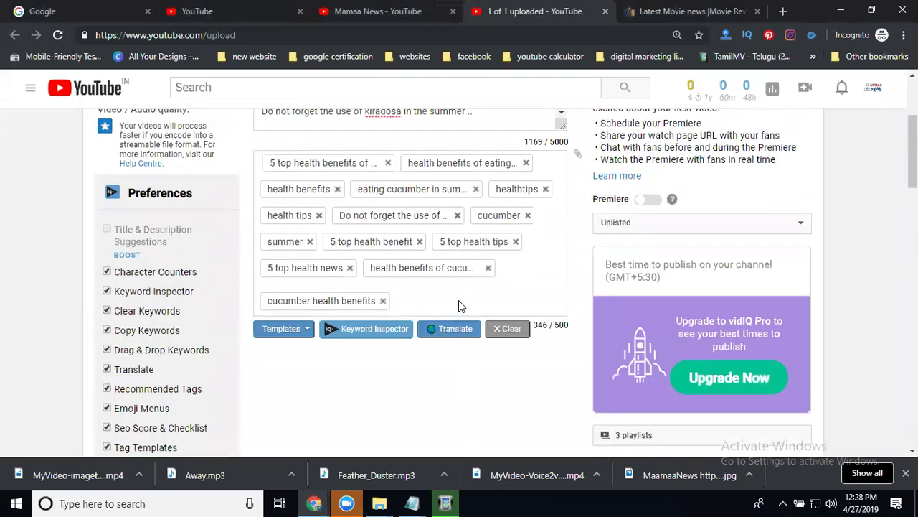
scroll(460, 306, "up", 2)
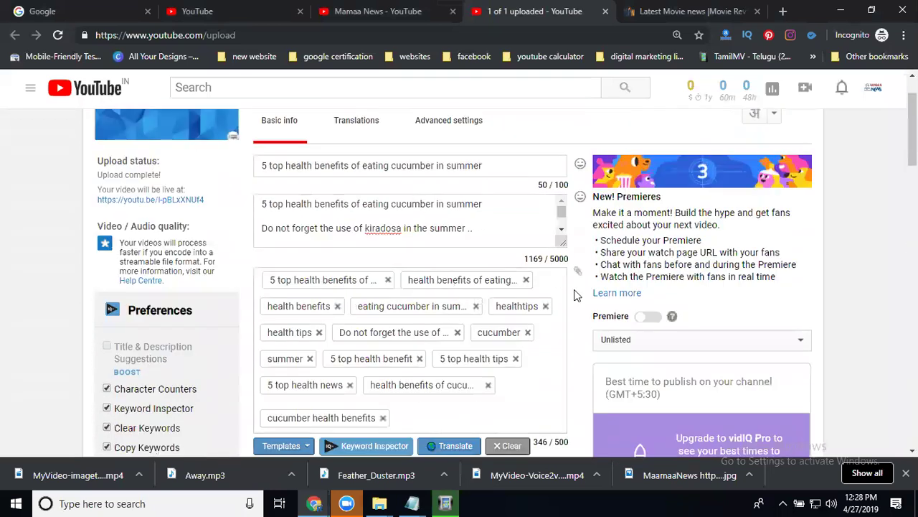
scroll(623, 345, "up", 1)
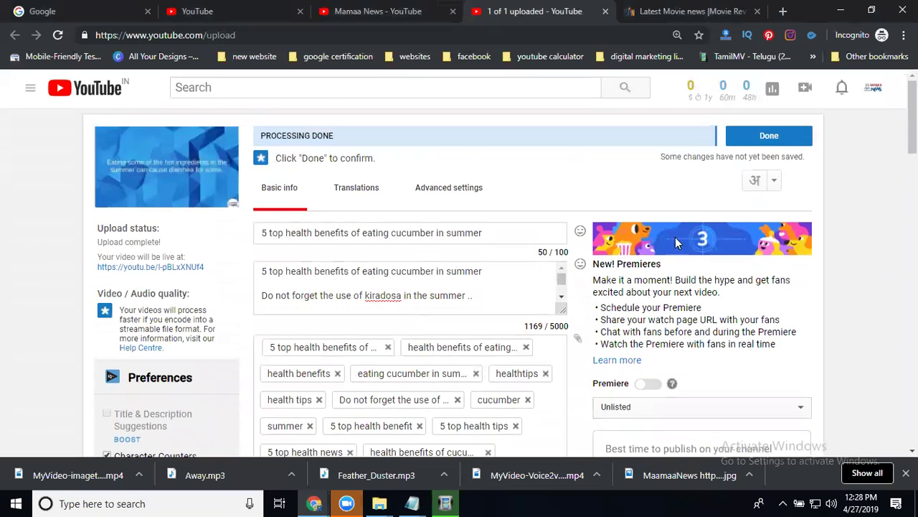
left_click(753, 142)
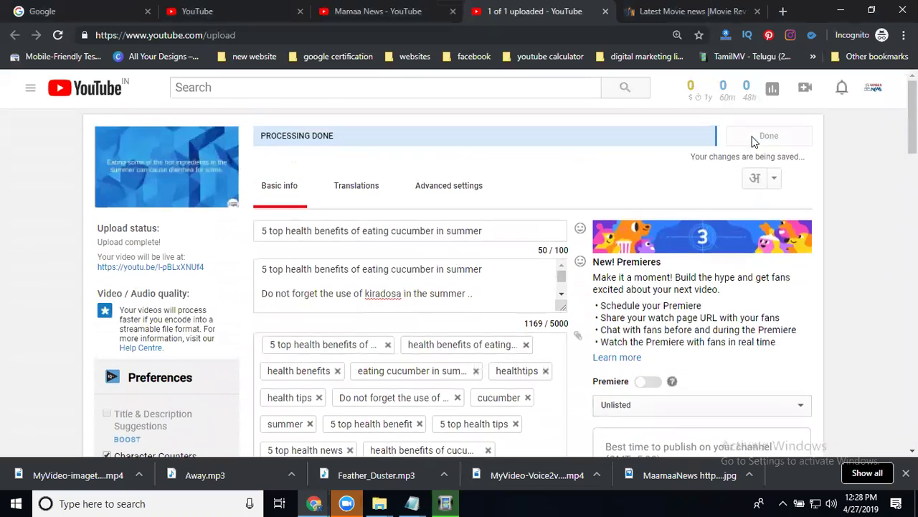
- Return to editing the video details and scroll down to the thumbnails
scroll(664, 184, "down", 1)
scroll(563, 221, "down", 3)
scroll(493, 217, "down", 5)
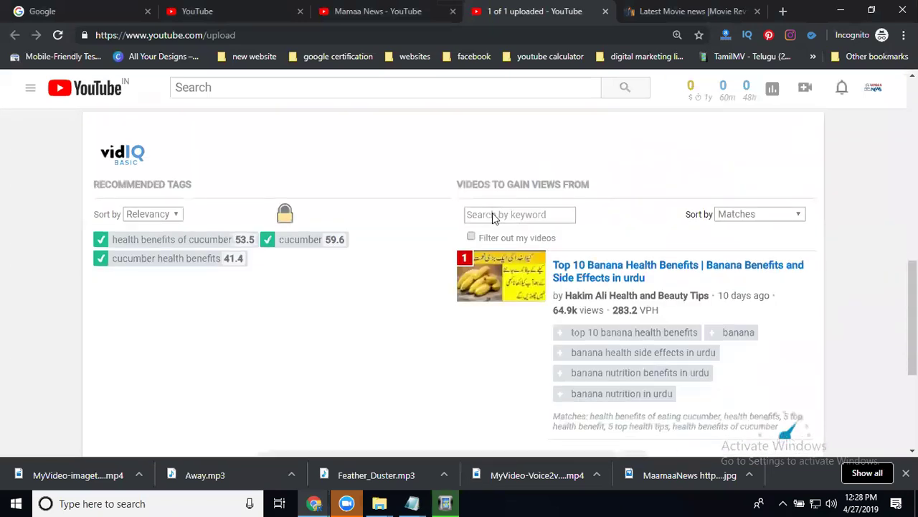
scroll(492, 218, "down", 4)
scroll(493, 218, "up", 4)
scroll(492, 218, "up", 3)
scroll(494, 218, "up", 2)
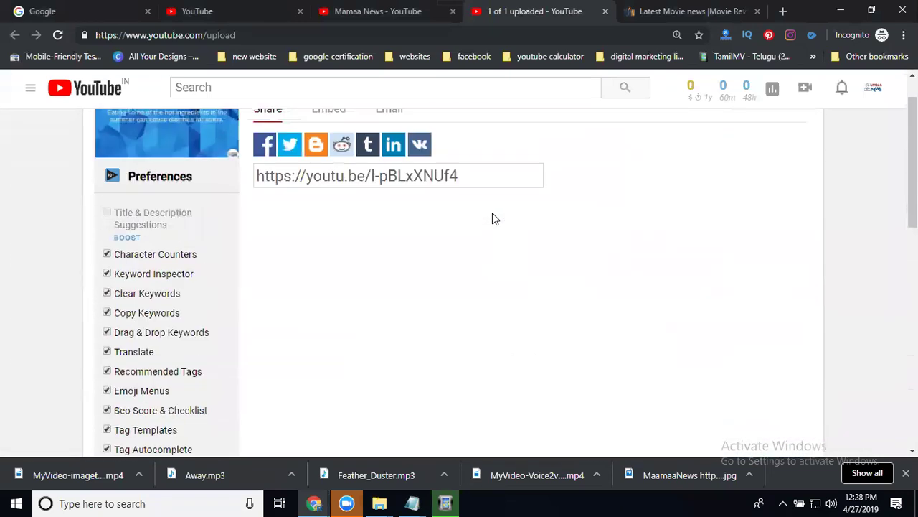
scroll(492, 218, "up", 1)
left_click(752, 136)
scroll(462, 281, "down", 5)
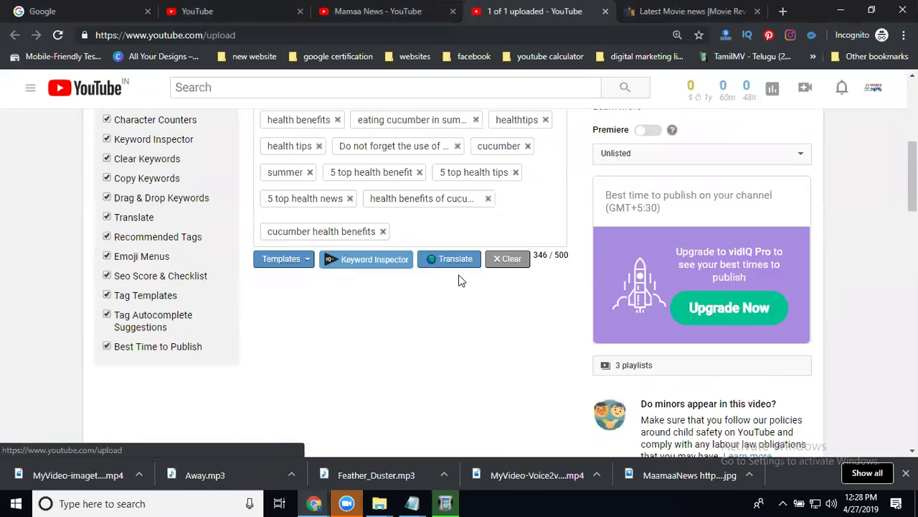
scroll(461, 281, "down", 4)
scroll(461, 280, "down", 4)
scroll(495, 287, "down", 2)
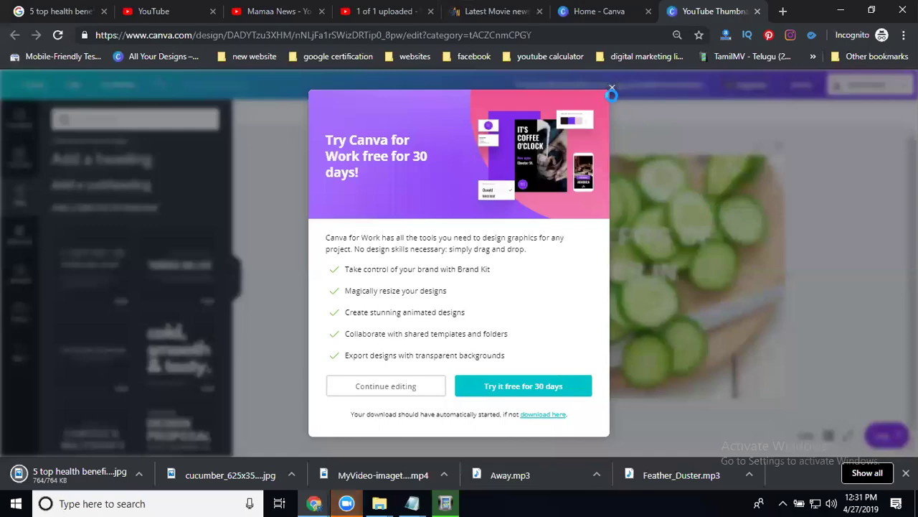
- Dismiss the Try Canva for Work popup and go back to the YouTube upload tab
left_click(612, 87)
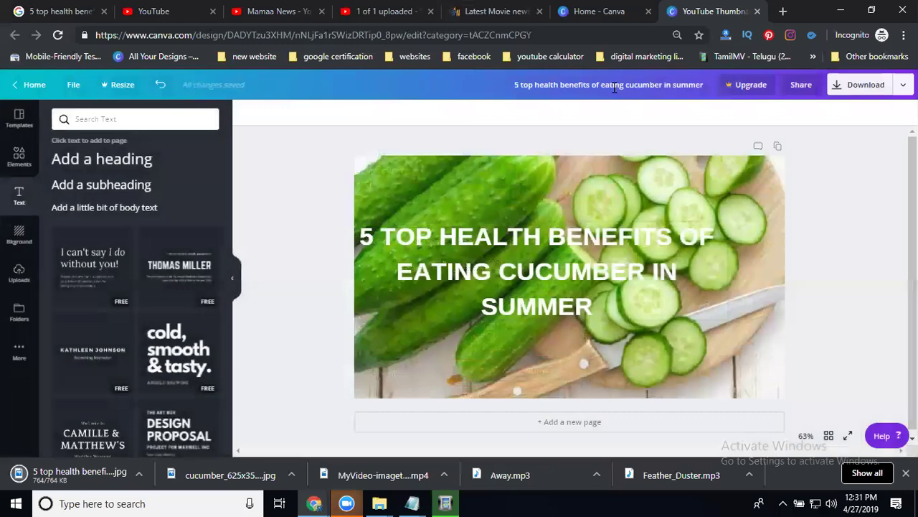
left_click(375, 12)
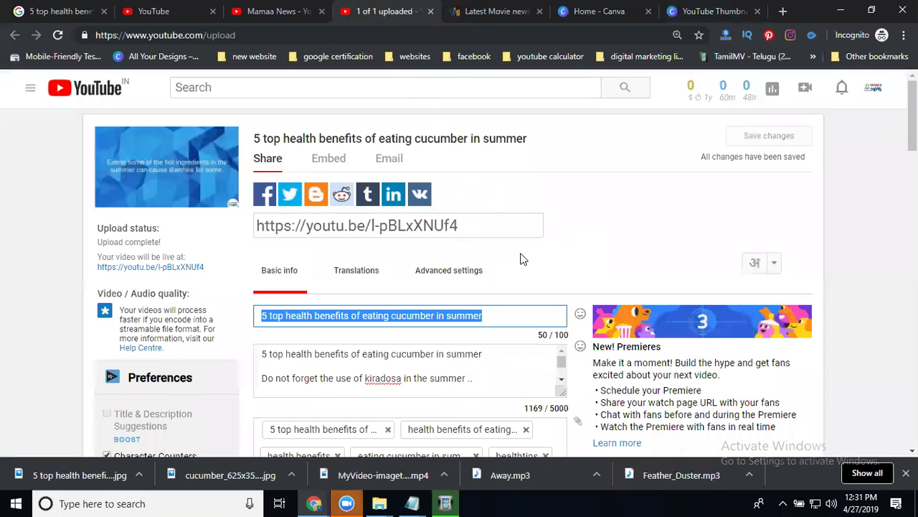
- Upload the cucumber JPG from Downloads as the video's custom thumbnail
scroll(521, 259, "down", 3)
scroll(522, 260, "down", 2)
scroll(522, 259, "down", 5)
scroll(522, 259, "down", 5)
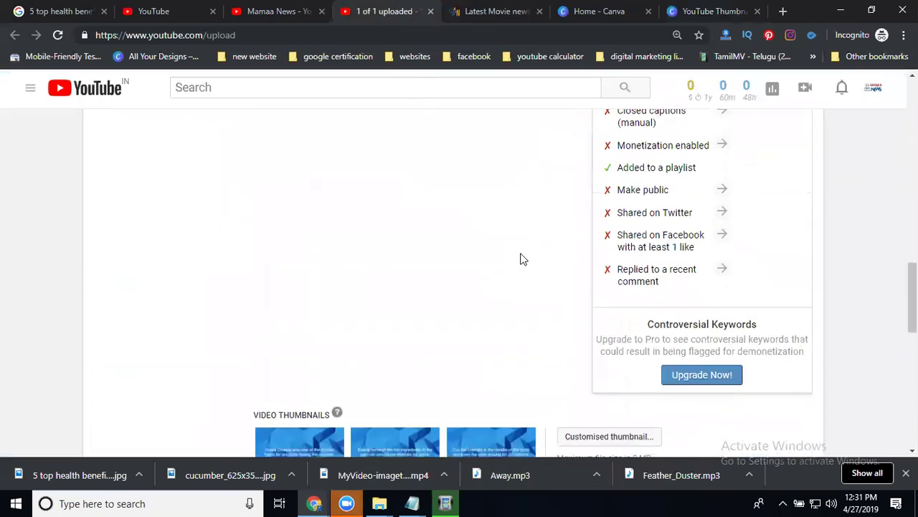
scroll(521, 259, "down", 3)
scroll(521, 259, "down", 1)
left_click(599, 172)
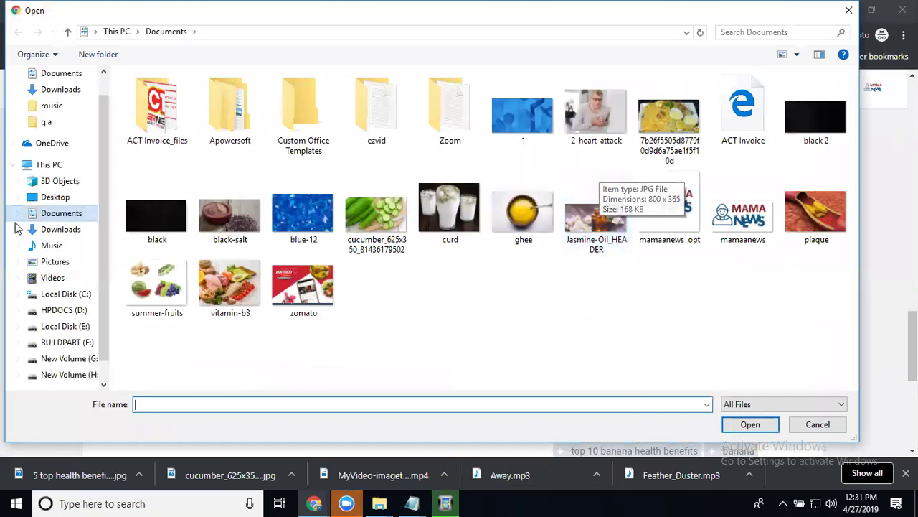
left_click(90, 233)
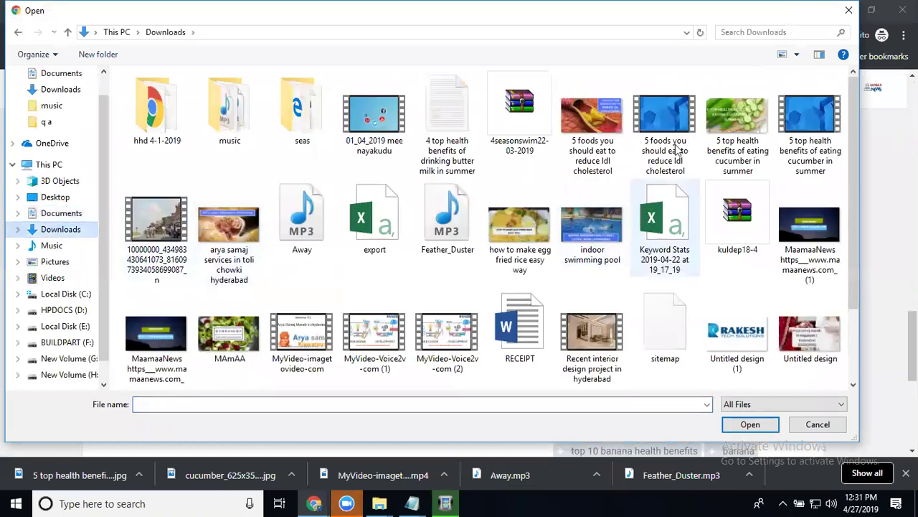
left_click(712, 137)
double_click(712, 137)
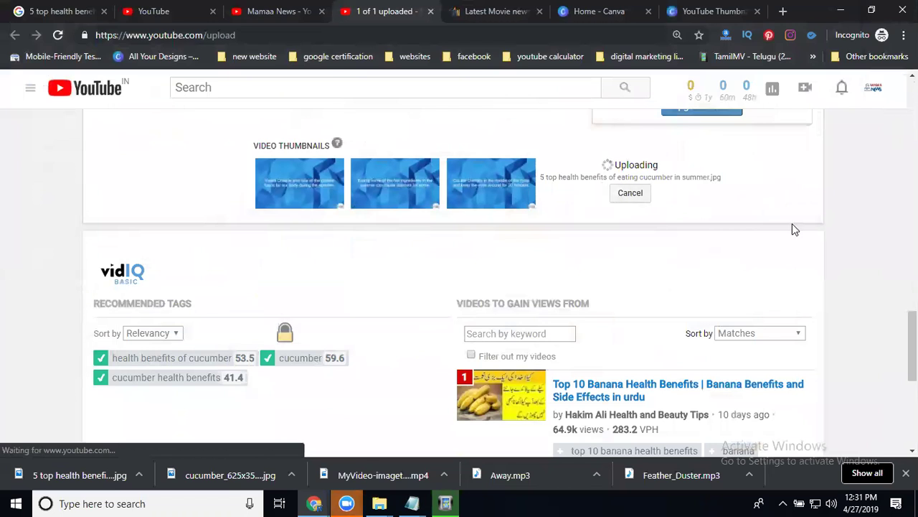
- Save the changes once the cucumber thumbnail has uploaded
scroll(892, 251, "up", 2)
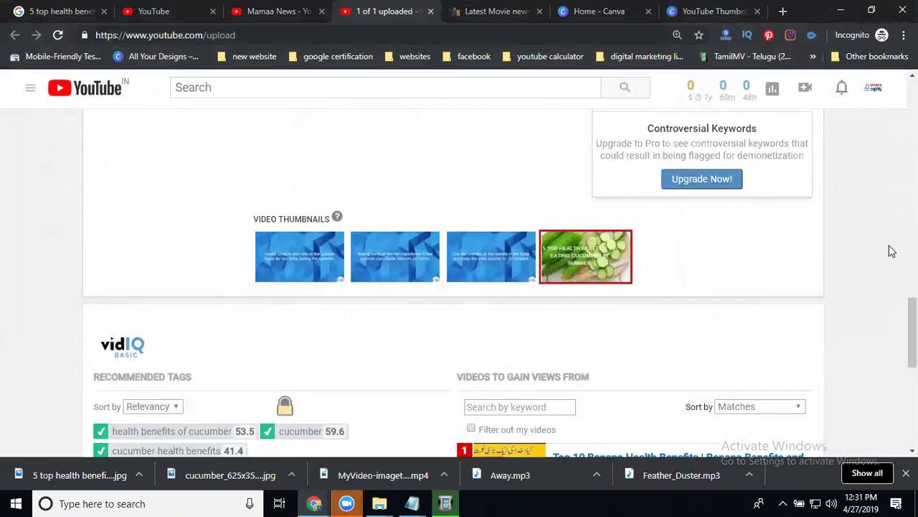
scroll(888, 250, "up", 5)
scroll(890, 250, "up", 4)
scroll(825, 215, "up", 3)
scroll(789, 201, "up", 2)
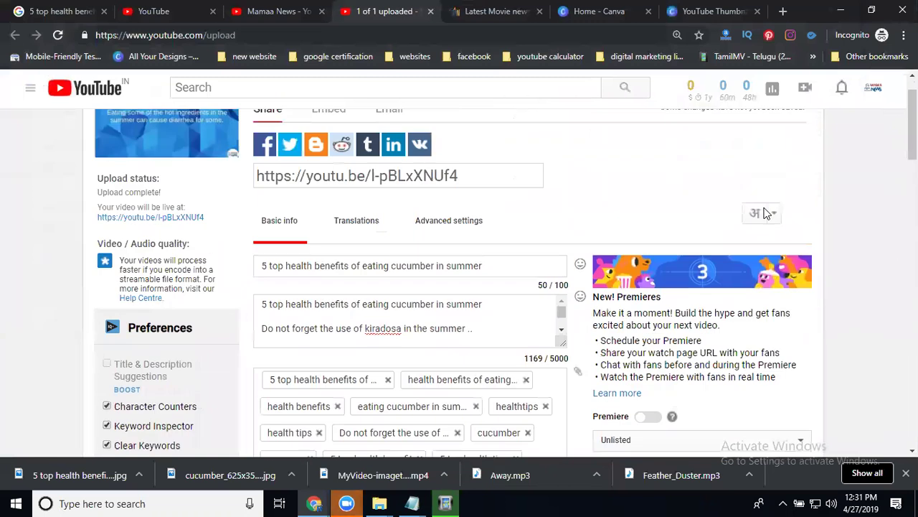
scroll(775, 190, "up", 1)
left_click(764, 136)
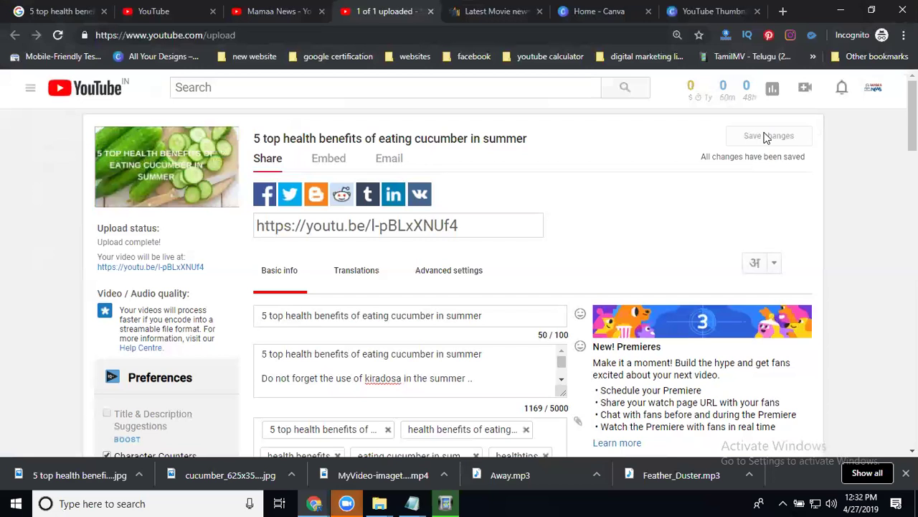
- Set the video's visibility to Public
scroll(760, 136, "down", 2)
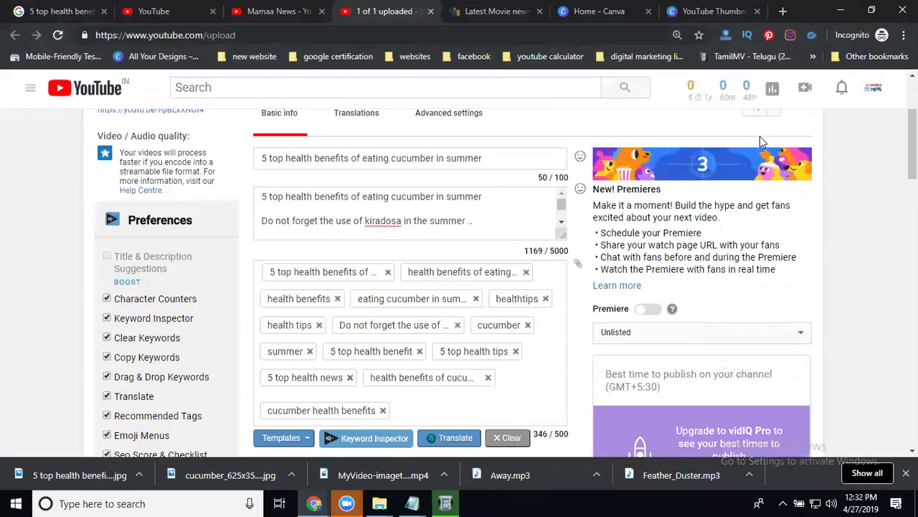
scroll(757, 136, "down", 1)
scroll(750, 144, "down", 2)
left_click(639, 156)
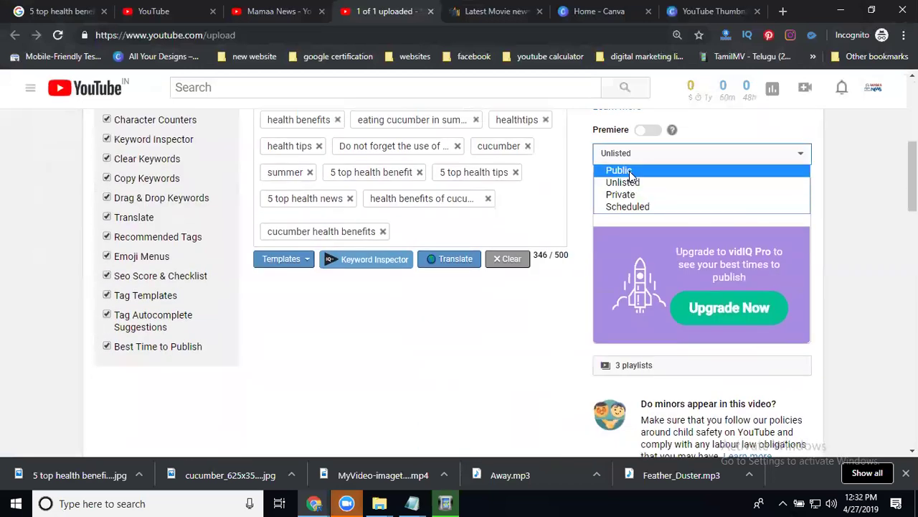
left_click(630, 169)
- Turn on Premiere and schedule it for 28 Apr 2019 at 12:00
scroll(668, 190, "up", 2)
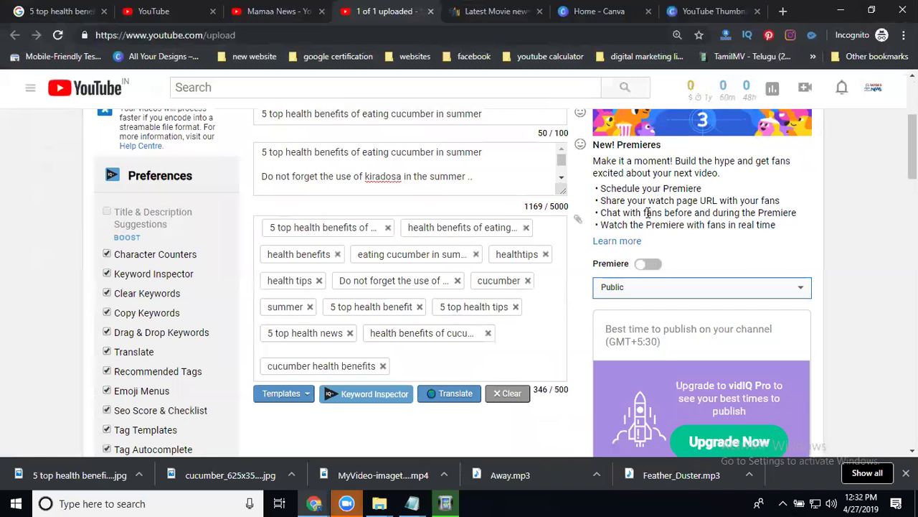
left_click(656, 264)
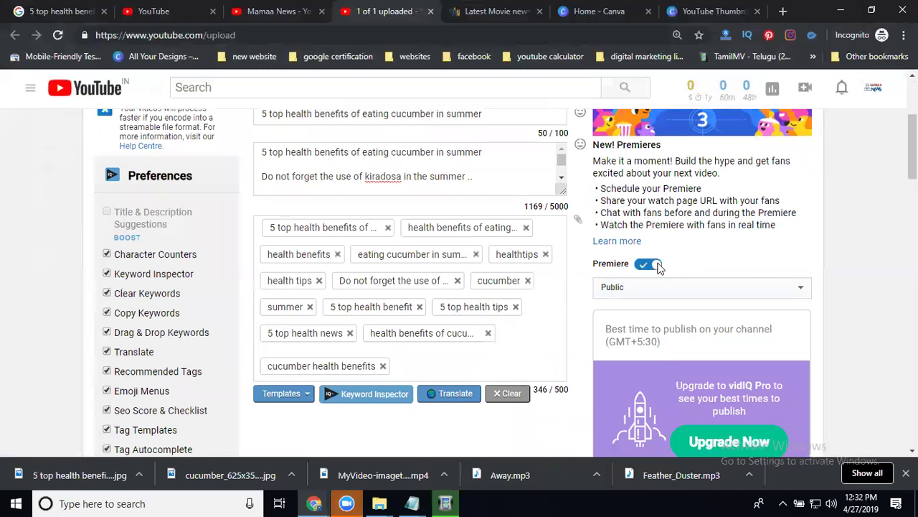
scroll(646, 244, "down", 2)
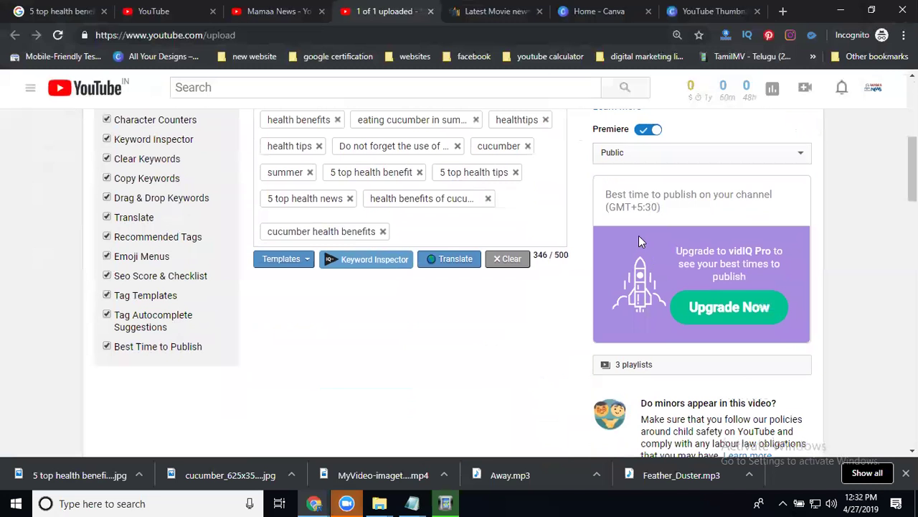
left_click(622, 156)
left_click(613, 206)
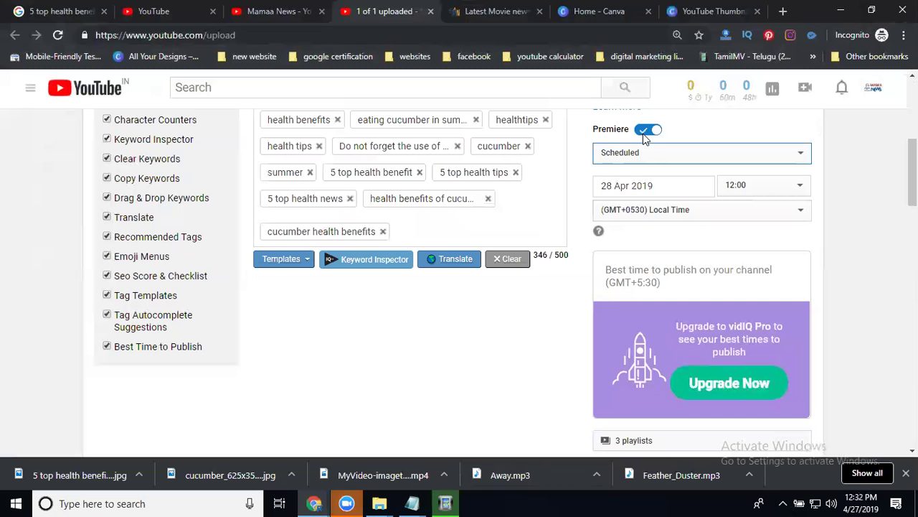
- Switch the video's visibility back to Public
left_click(629, 154)
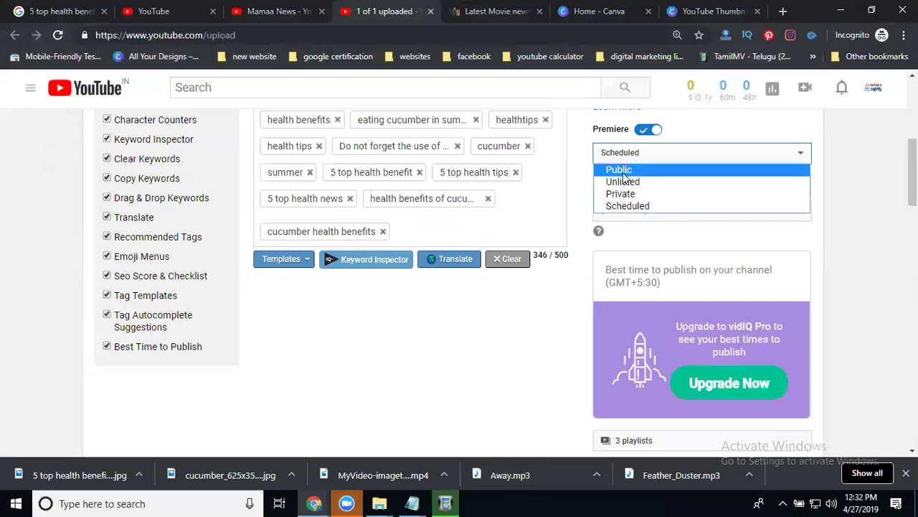
left_click(715, 217)
scroll(715, 214, "up", 2)
scroll(854, 238, "up", 3)
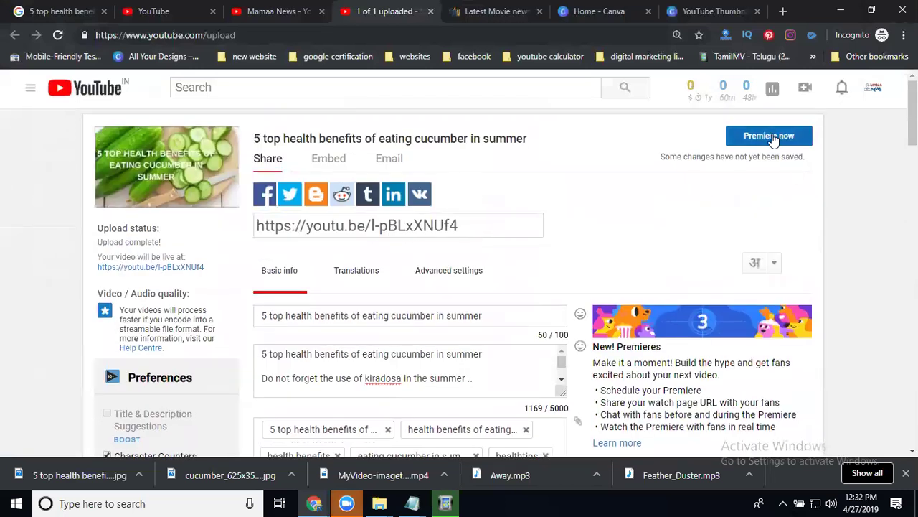
scroll(703, 251, "down", 2)
- Toggle the Premiere option off and then back on
left_click(644, 333)
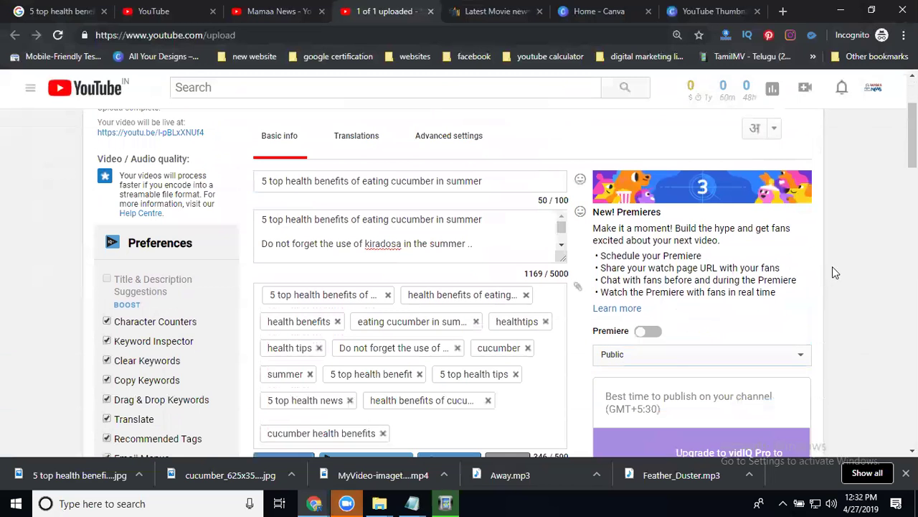
scroll(832, 266, "up", 2)
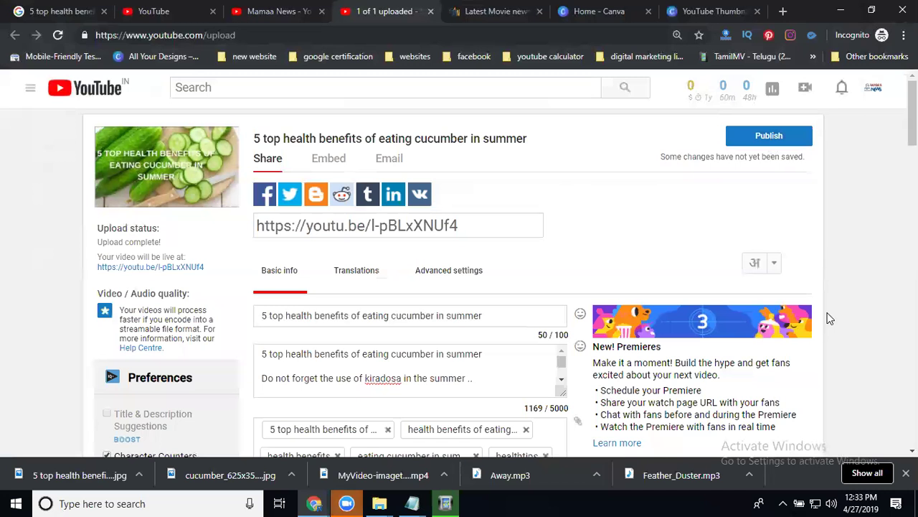
scroll(825, 316, "down", 2)
left_click(650, 331)
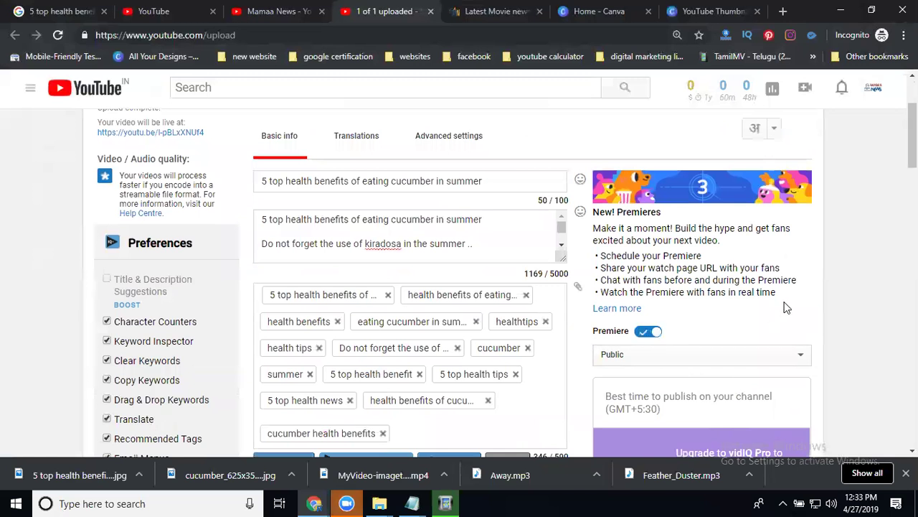
scroll(787, 307, "up", 2)
- Premiere the cucumber video now and check it in the channel's uploads
left_click(781, 139)
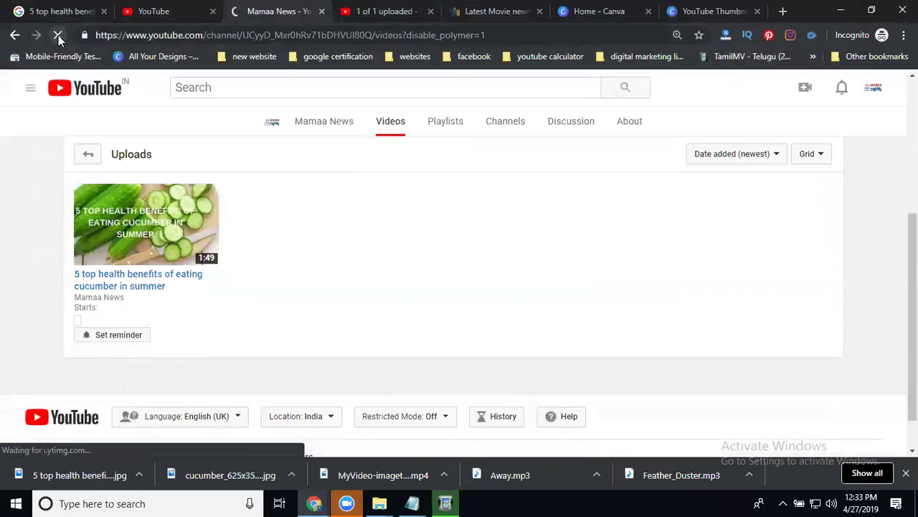
scroll(115, 226, "up", 3)
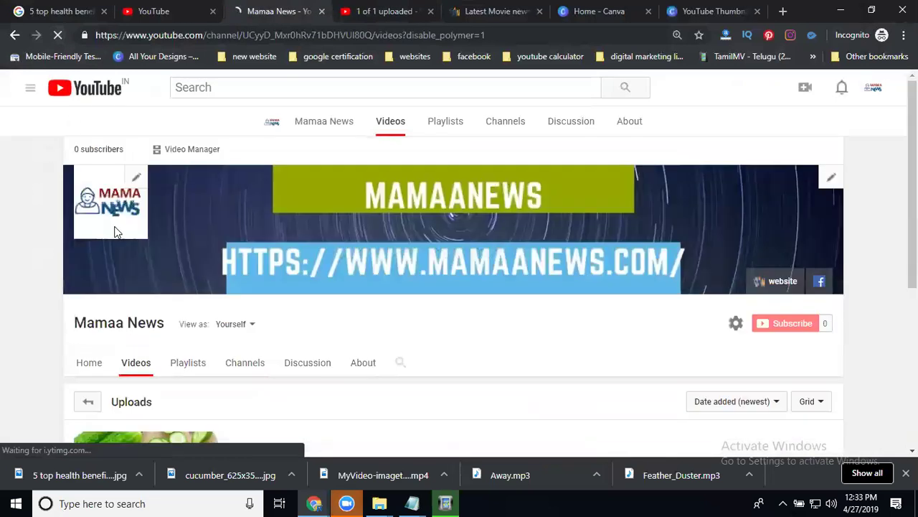
scroll(129, 273, "down", 2)
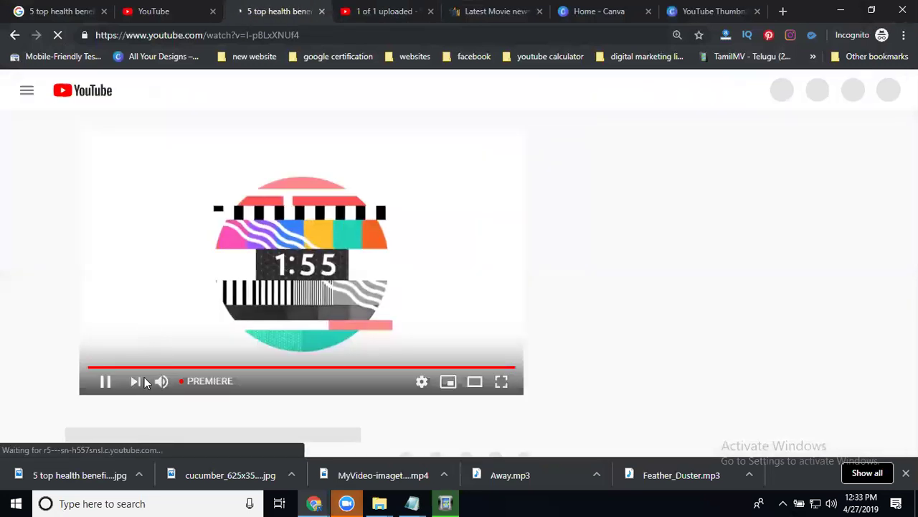
- Mute the live premiere's audio and dismiss the chat moderation notice
left_click(161, 384)
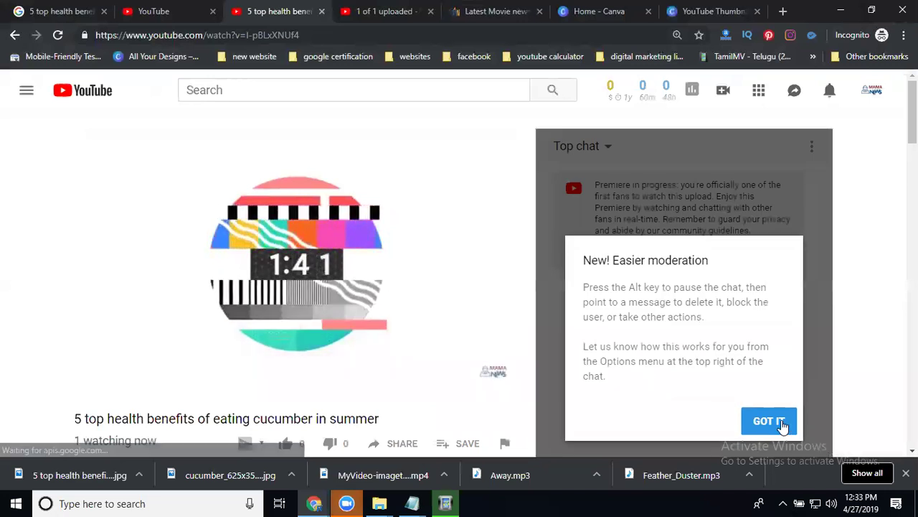
left_click(780, 422)
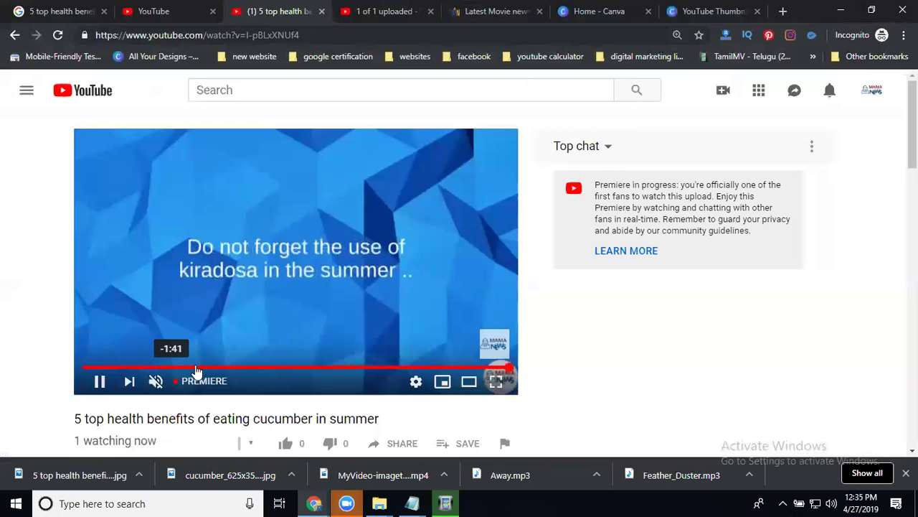
- Replay an earlier part of the premiere, return to live, and scroll to the chat
left_click(283, 368)
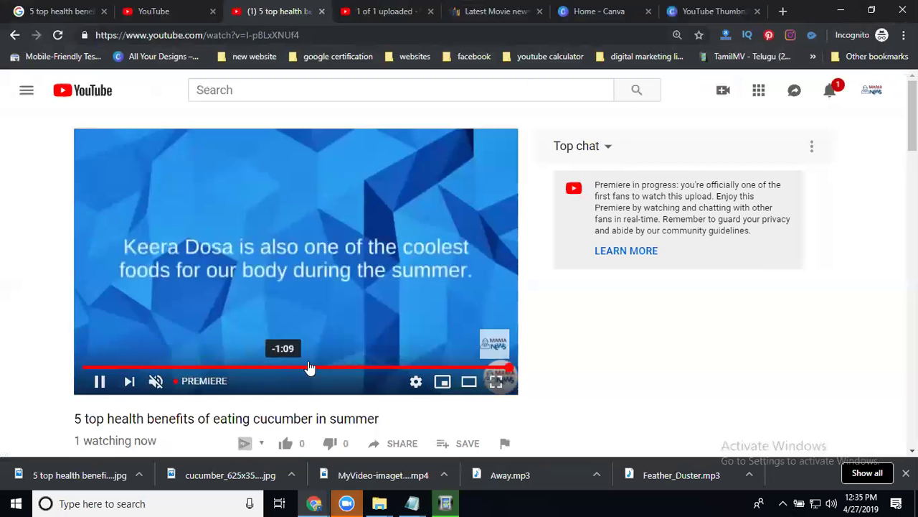
left_click(334, 368)
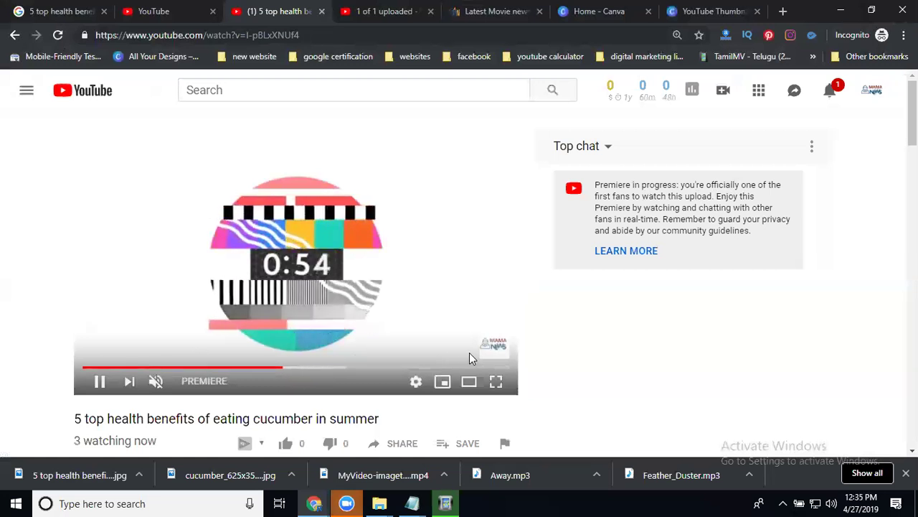
left_click(504, 368)
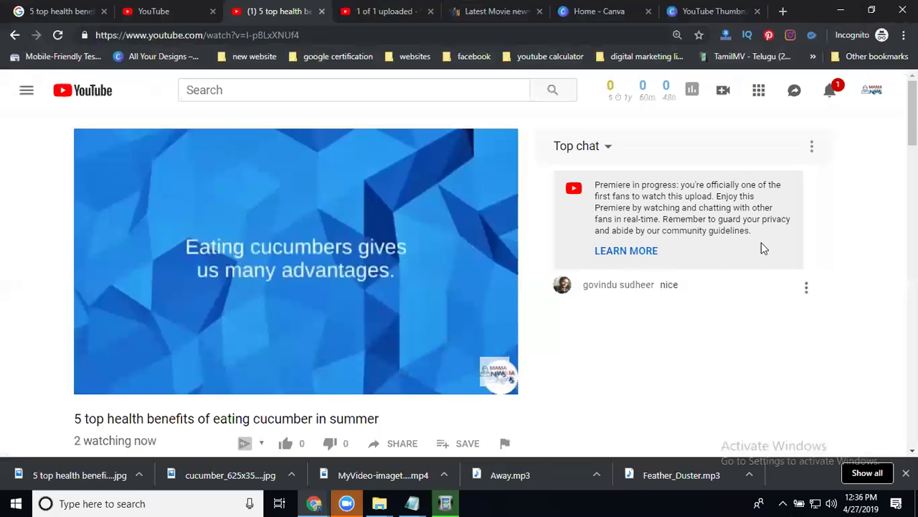
scroll(620, 157, "down", 5)
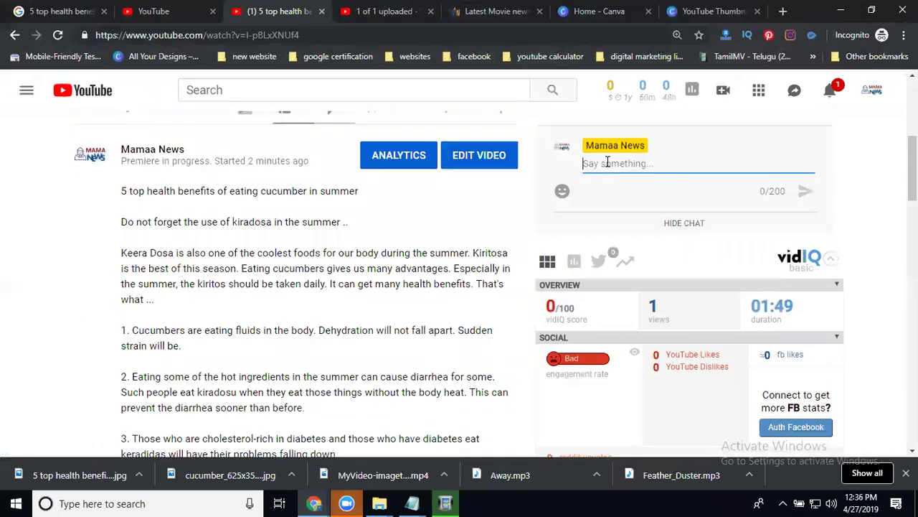
- Reply 'tq' to the viewer's 'nice' comment in the premiere chat
type("tq")
key("Return")
scroll(519, 428, "up", 3)
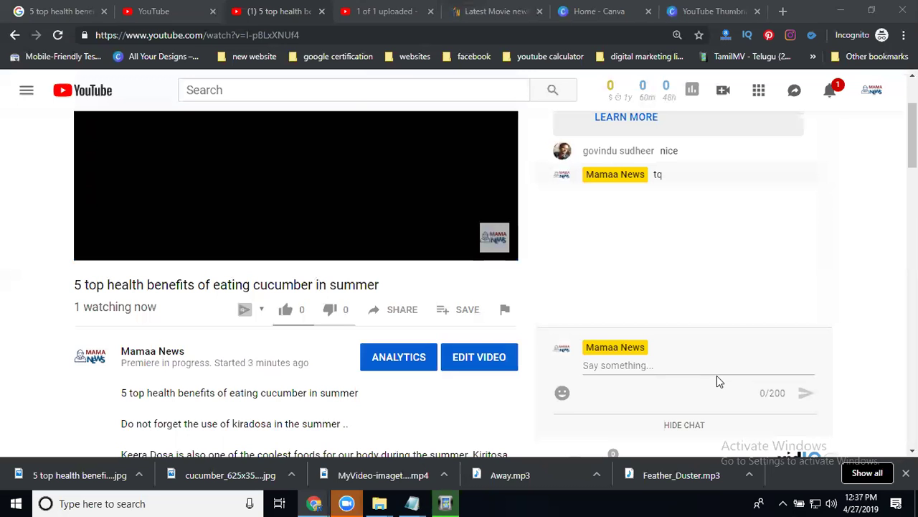
scroll(510, 334, "up", 2)
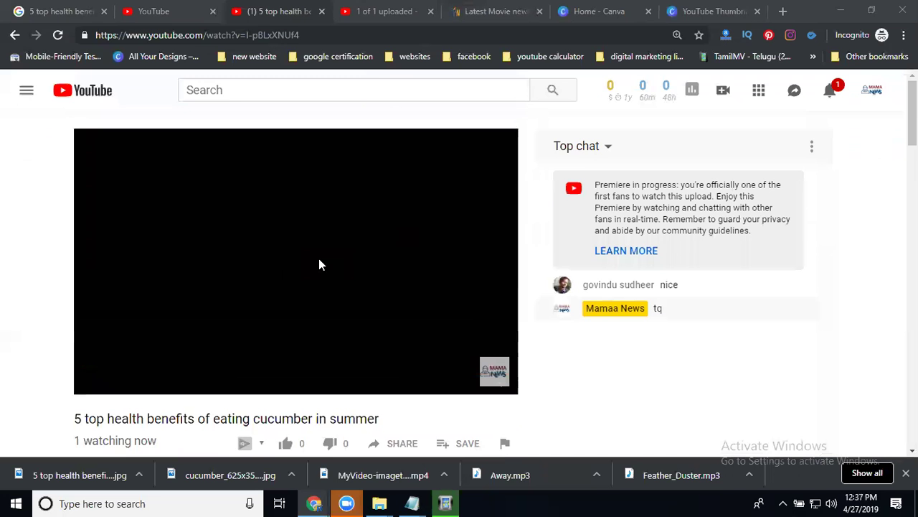
scroll(207, 273, "down", 3)
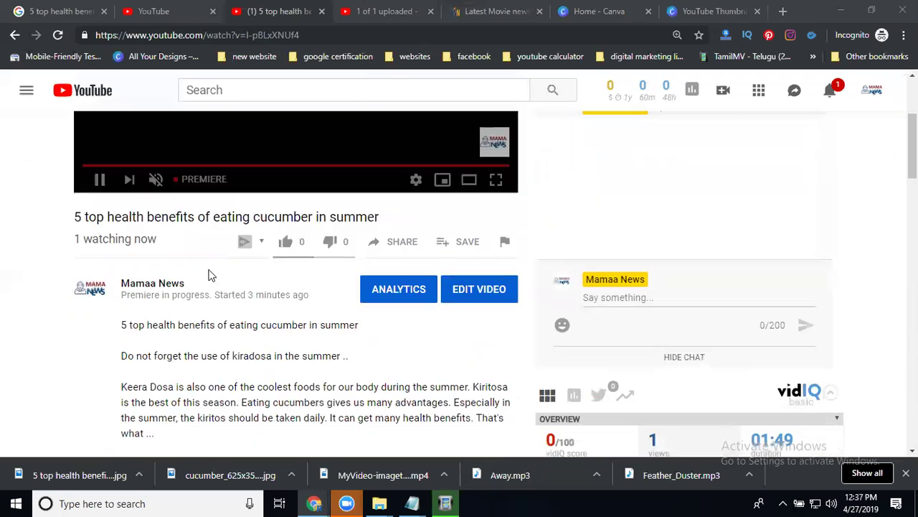
- Open the cucumber video from the Mamaa News channel's Uploads list
left_click(125, 287)
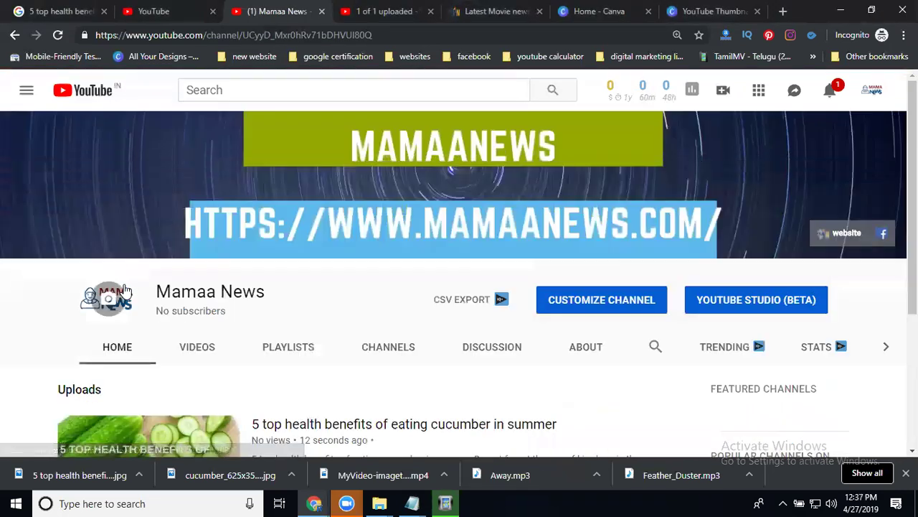
scroll(278, 347, "down", 3)
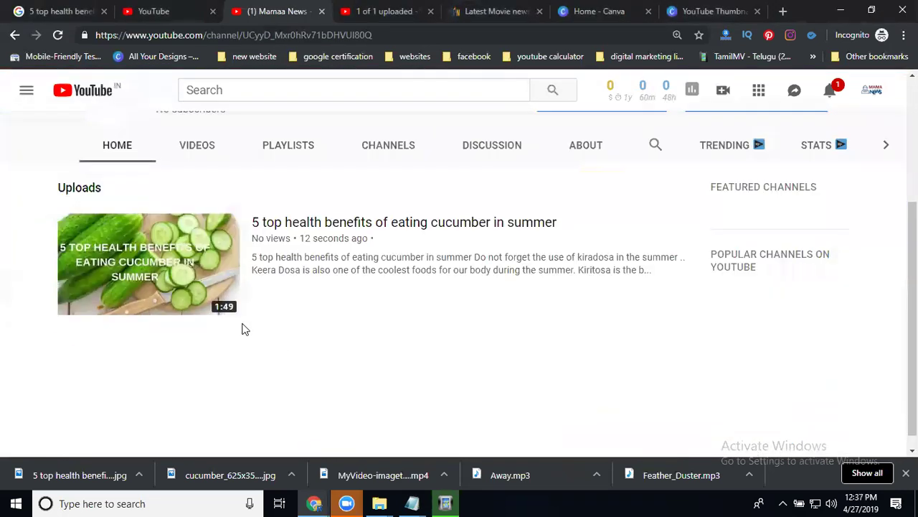
left_click(168, 252)
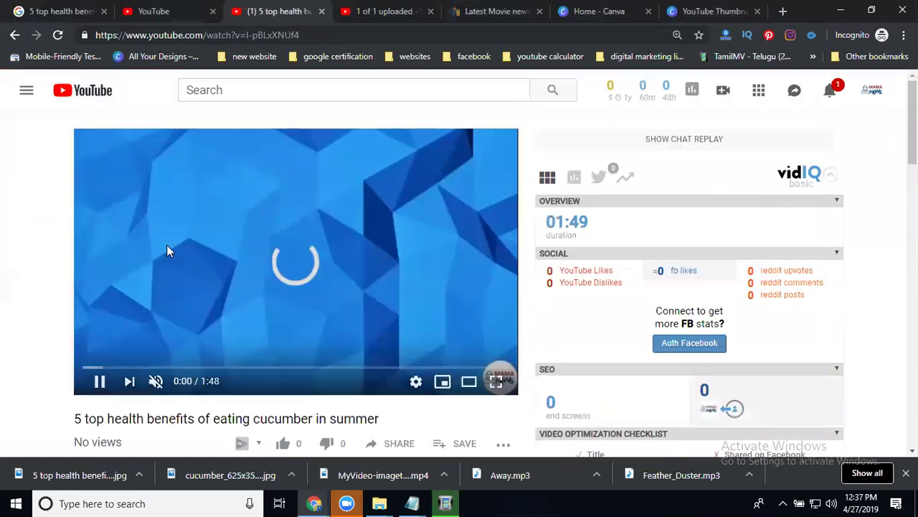
- Skip through the video from about 0:15 to roughly 1:20 of 1:48
left_click(143, 368)
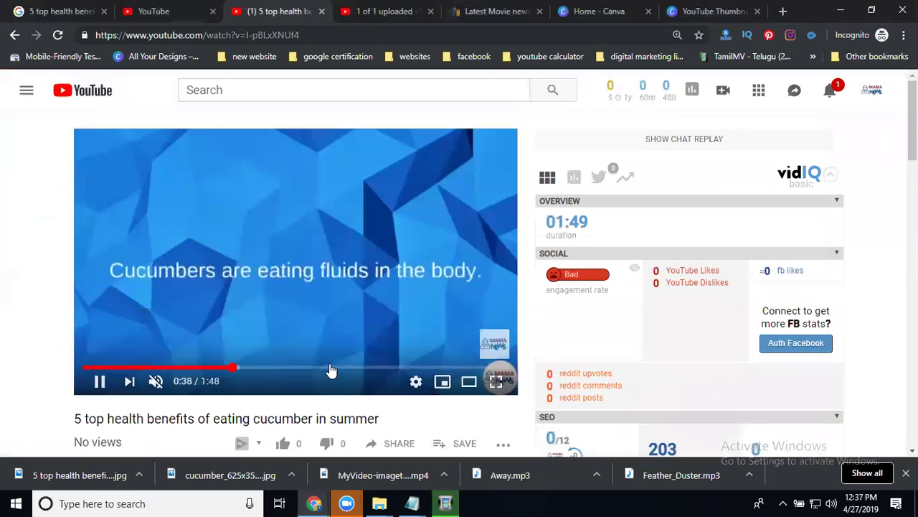
left_click(328, 368)
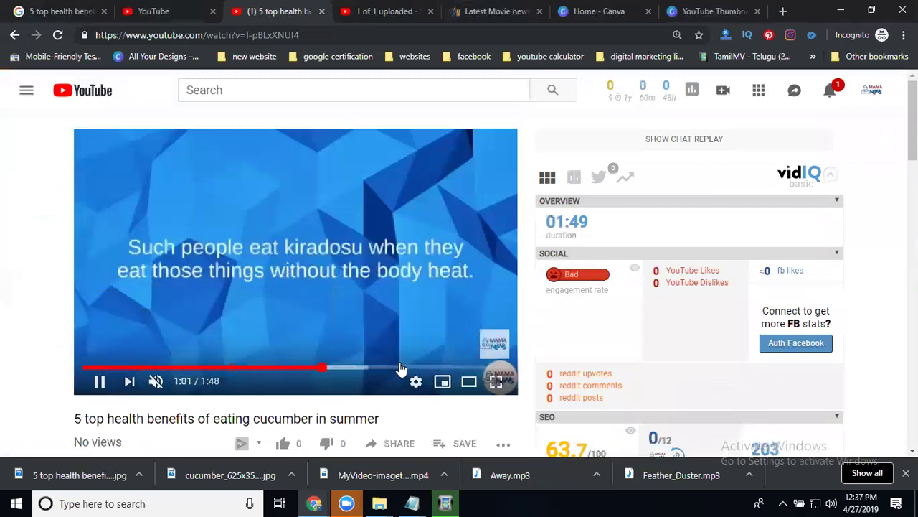
left_click(401, 368)
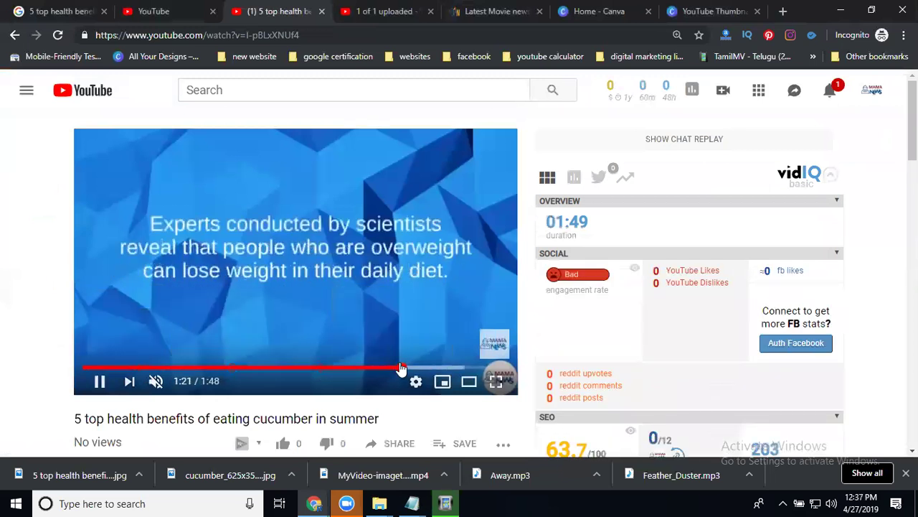